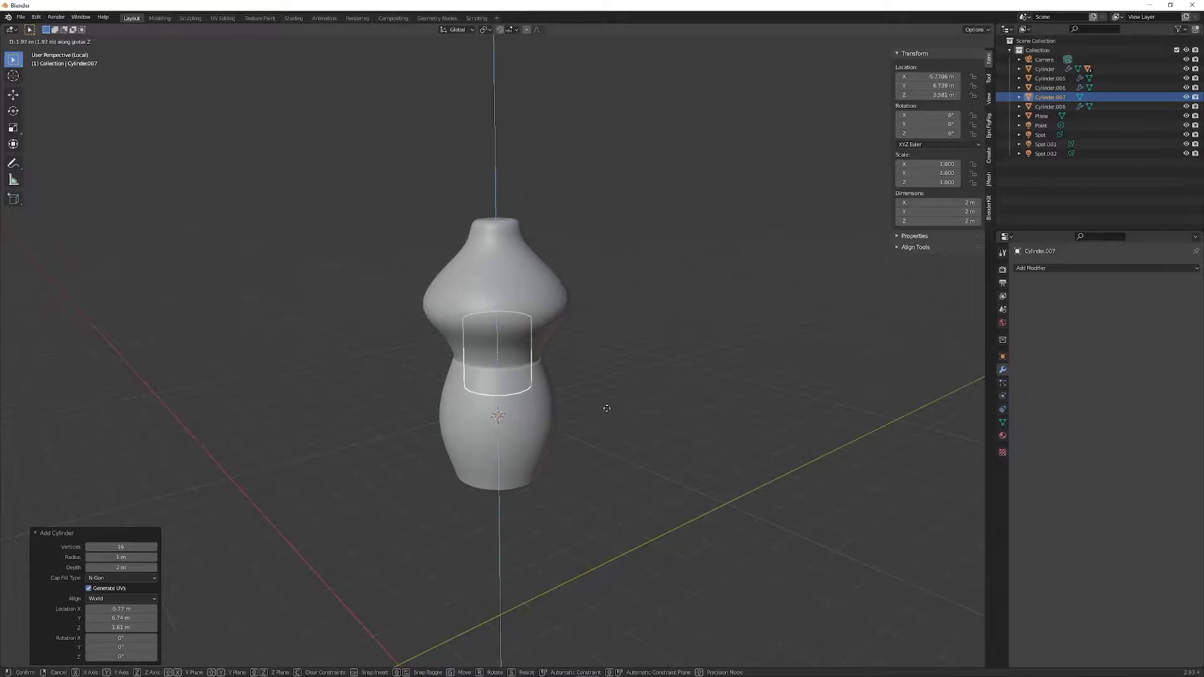
- Raise the new 16-sided cylinder along Z to the middle of the body and scale it uniformly to about 4.7 m across
left_click(607, 427)
key("KP_1")
key("s")
left_click(842, 488)
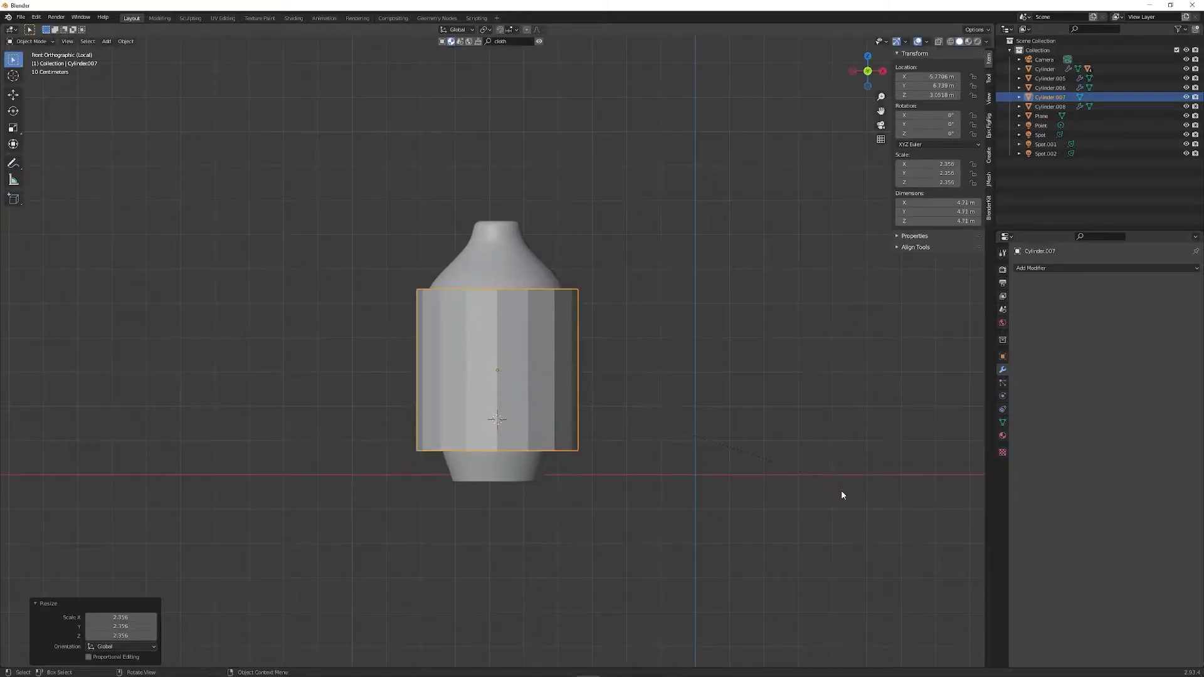
- Stretch the cylinder along Z to about 6.9 m tall and shift it up to cover most of the body
key("s")
key("z")
left_click(664, 556)
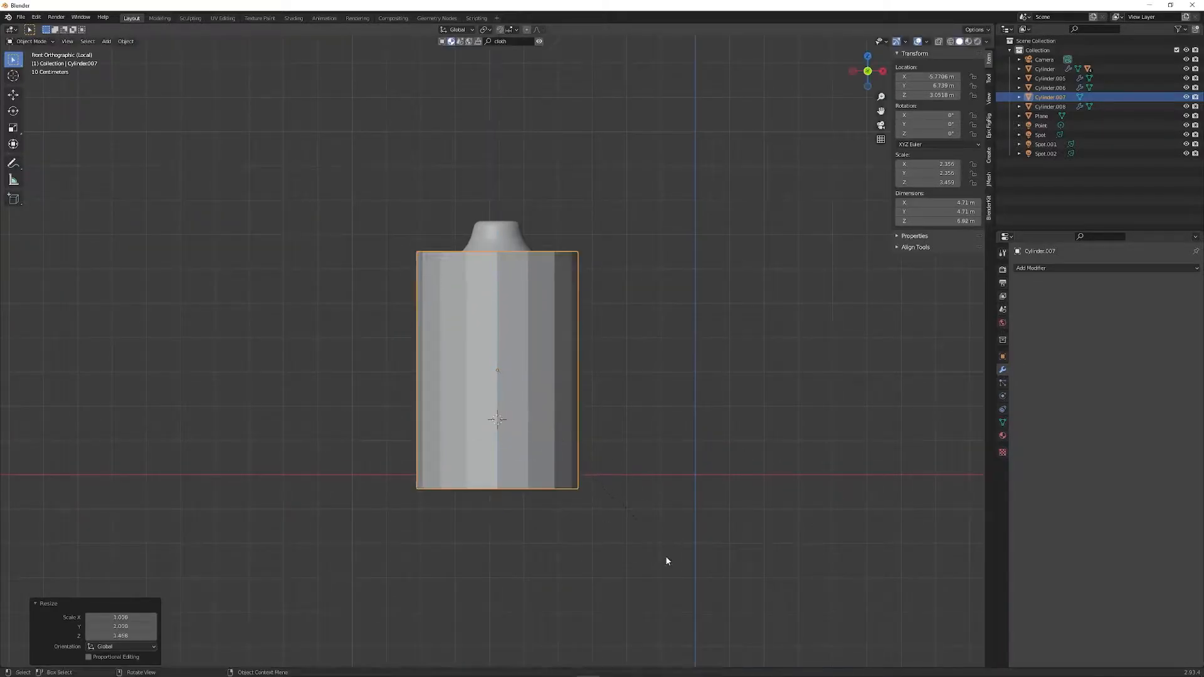
key("g")
key("z")
left_click(653, 531)
- Divide the cylinder's sides with seven evenly spaced horizontal loop cuts
key("Tab")
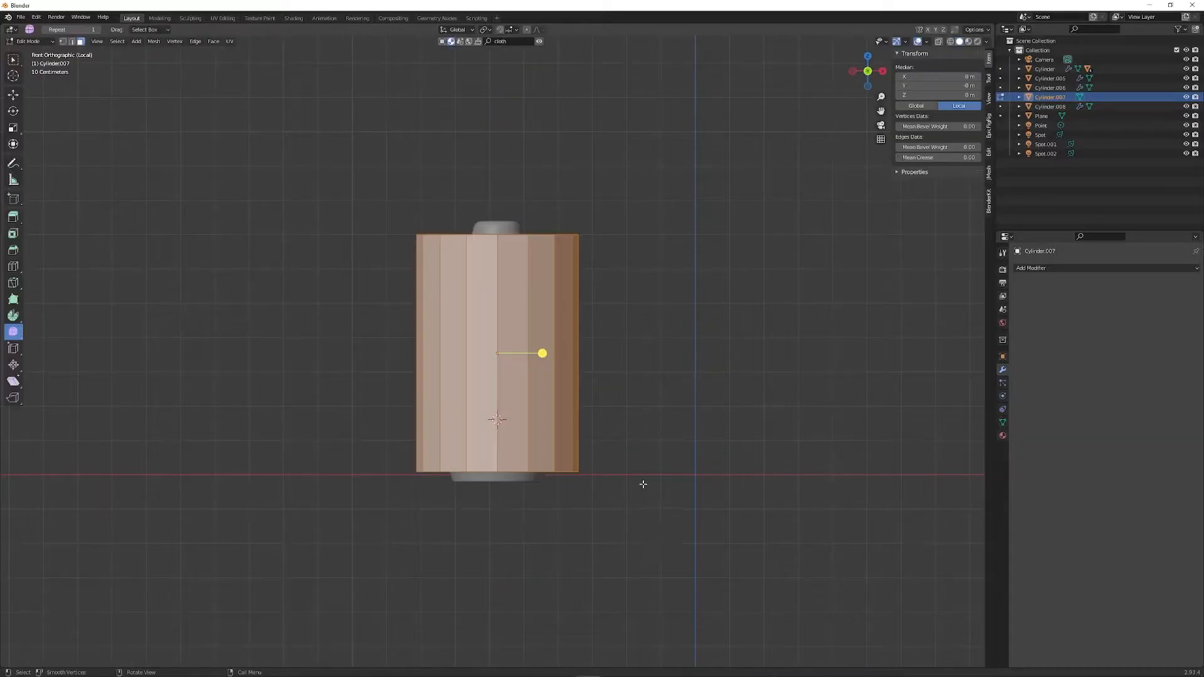
key("ctrl+r")
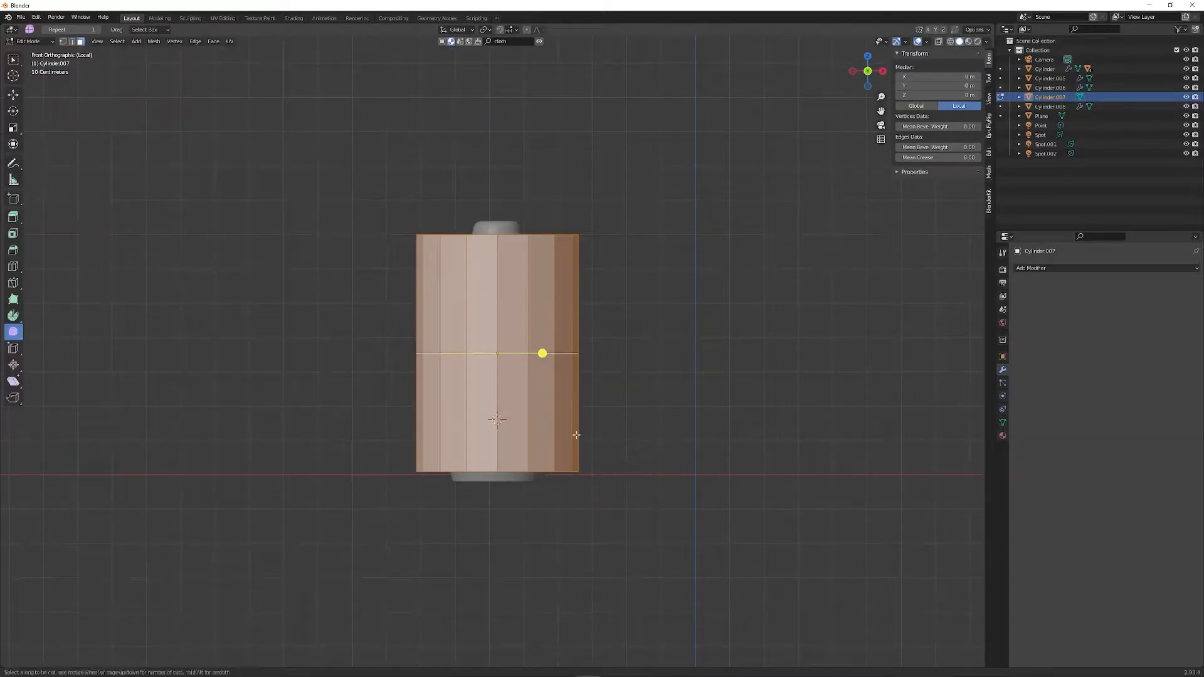
scroll(568, 376, "up", 5)
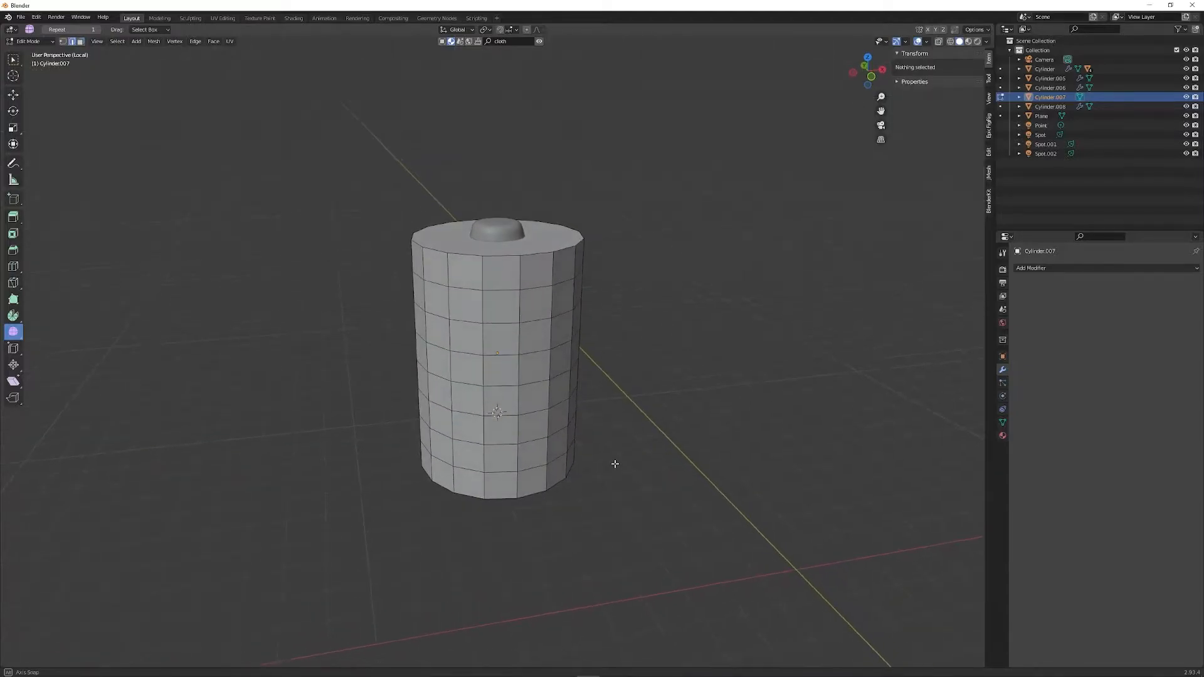
- Delete the cylinder's top and bottom cap faces so only the side wall is left
key("Tab")
key("Tab")
left_click(538, 250)
middle_click_drag(627, 462, 645, 526)
key("x")
left_click(558, 469)
- Select every second horizontal face loop, starting with the lowest one, and delete the faces to leave four separate bands
middle_click_drag(568, 484, 596, 491)
left_click(526, 476, "alt")
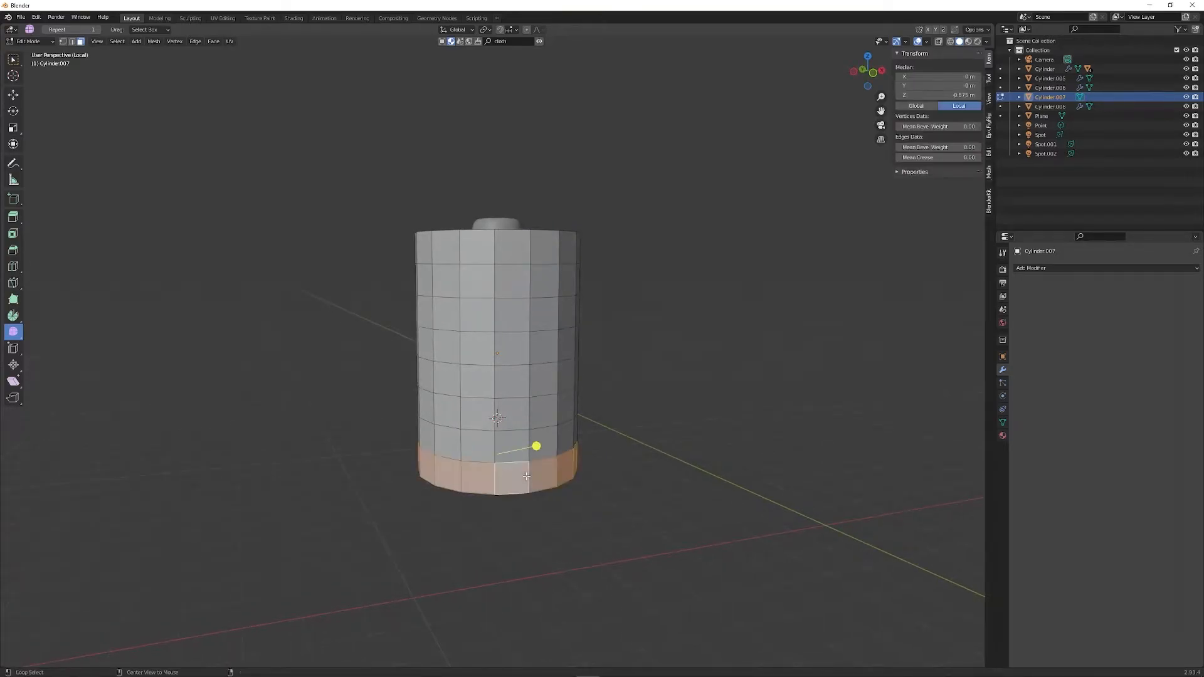
left_click(528, 420, "alt+shift")
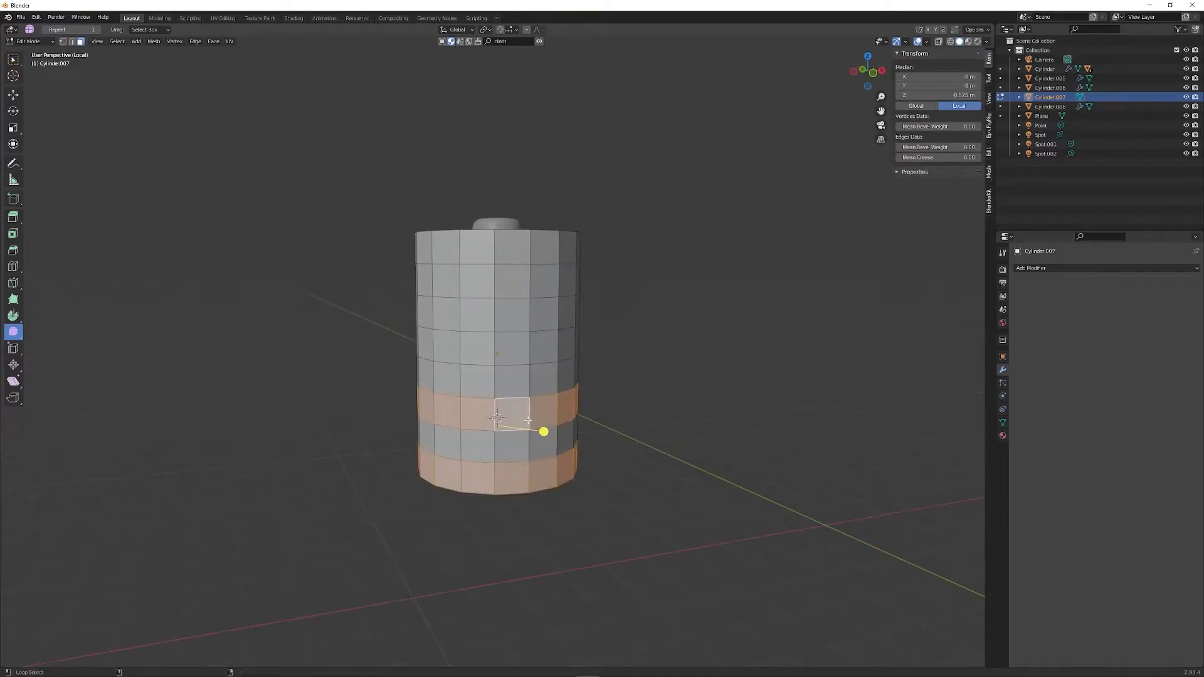
left_click(532, 352, "alt+shift")
left_click(531, 284, "alt+shift")
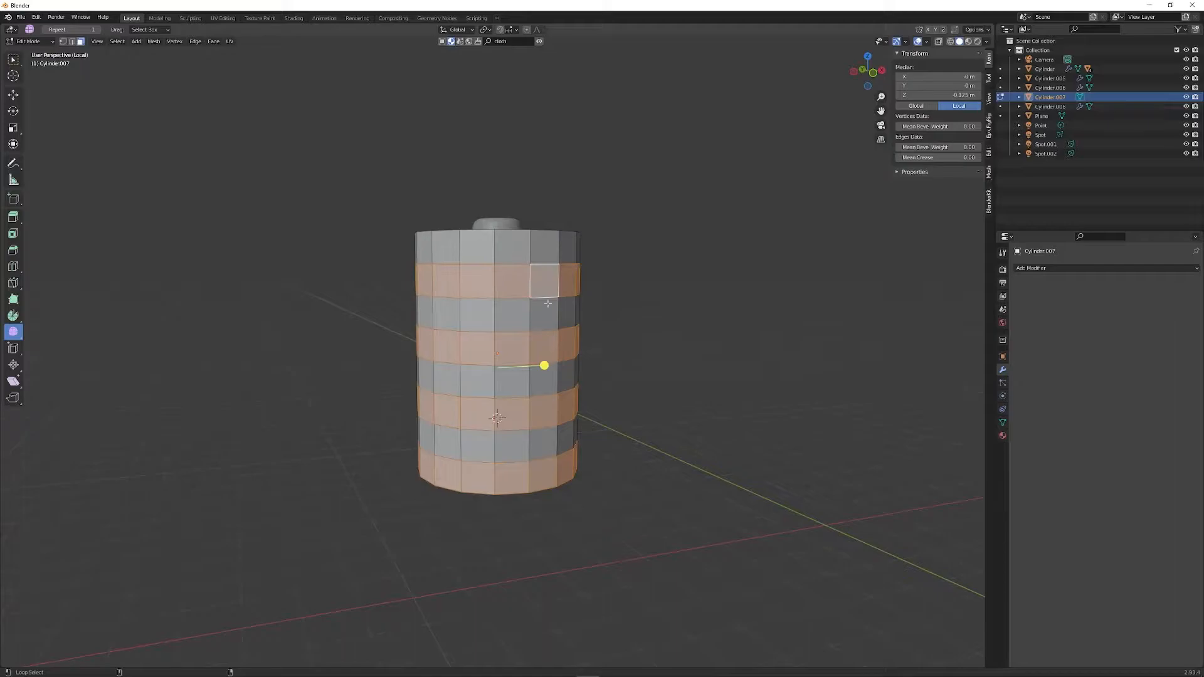
key("x")
left_click(651, 427)
middle_click_drag(650, 424, 628, 495)
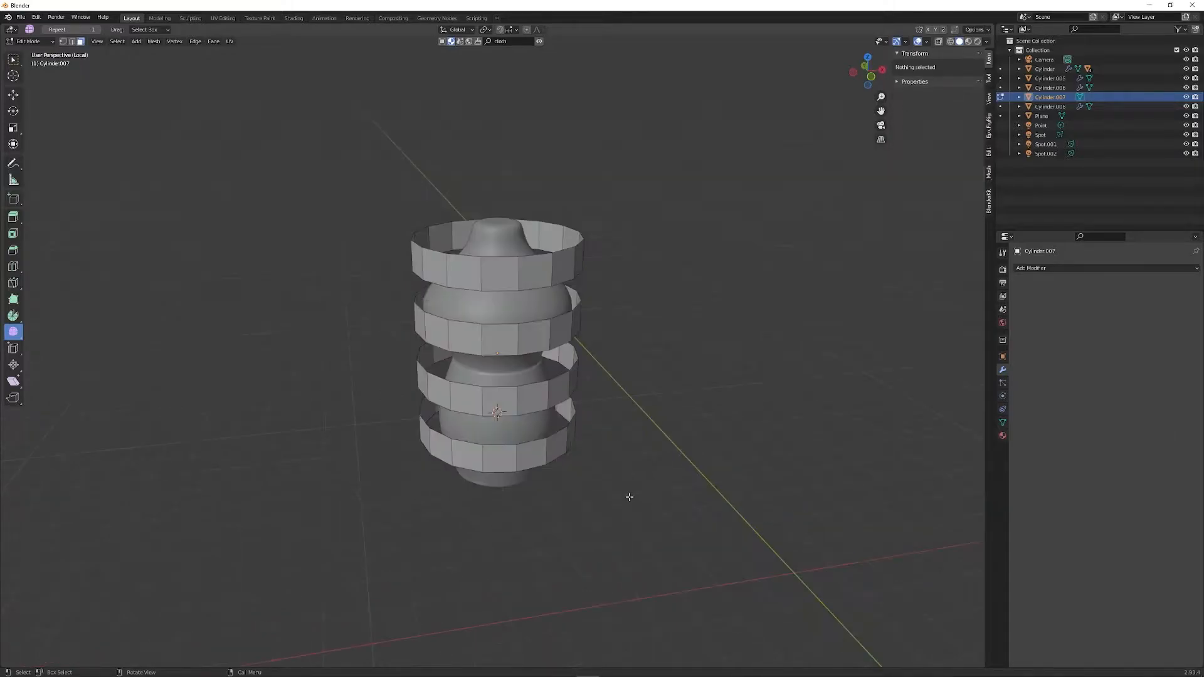
- Add a Shrinkwrap modifier to the bands in Object Mode and pick the body, Cylinder.006, as its target
key("Tab")
left_click(634, 414)
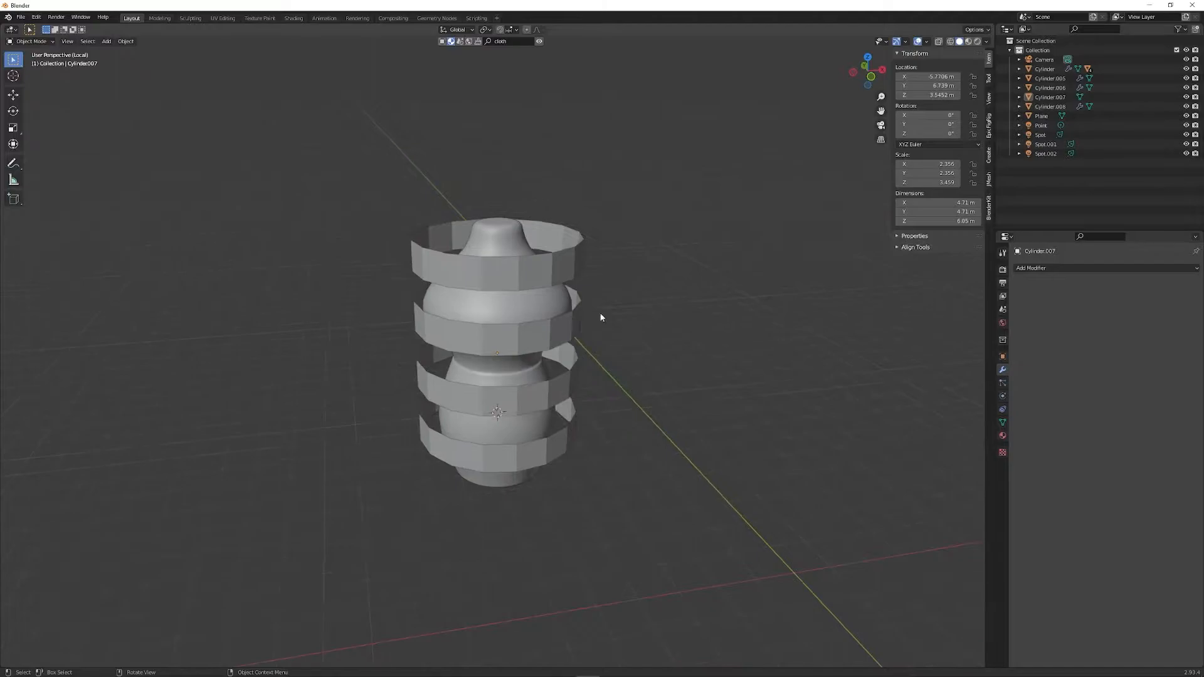
left_click(565, 267)
left_click(1096, 268)
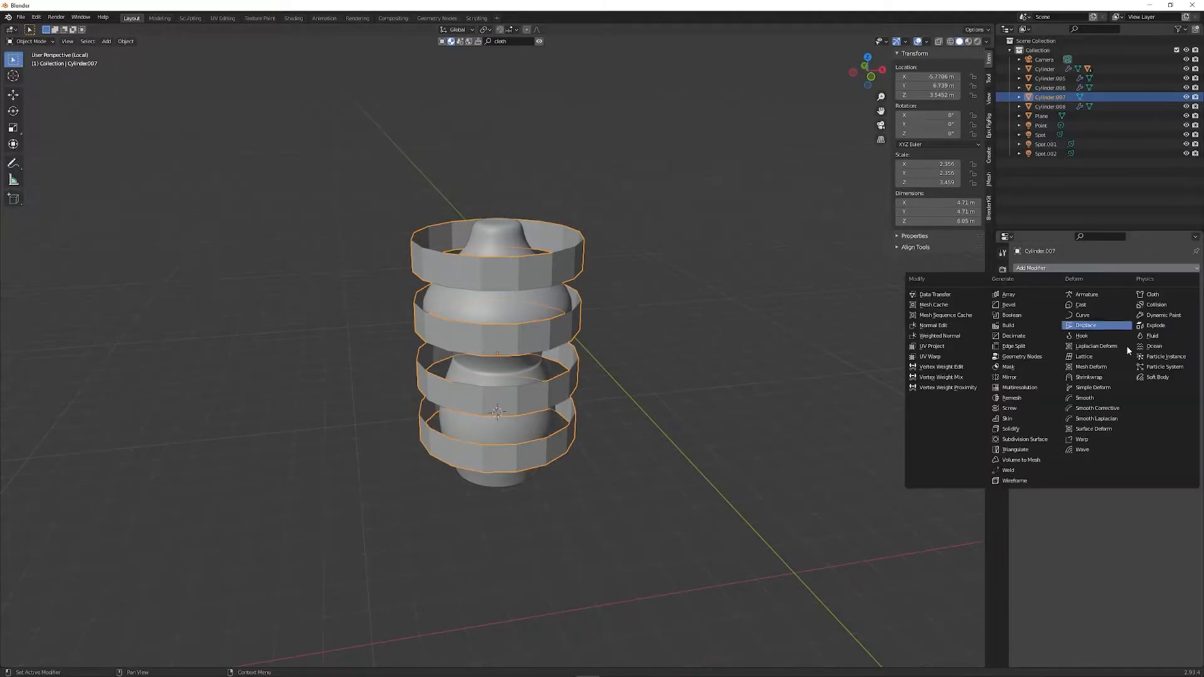
left_click(1089, 376)
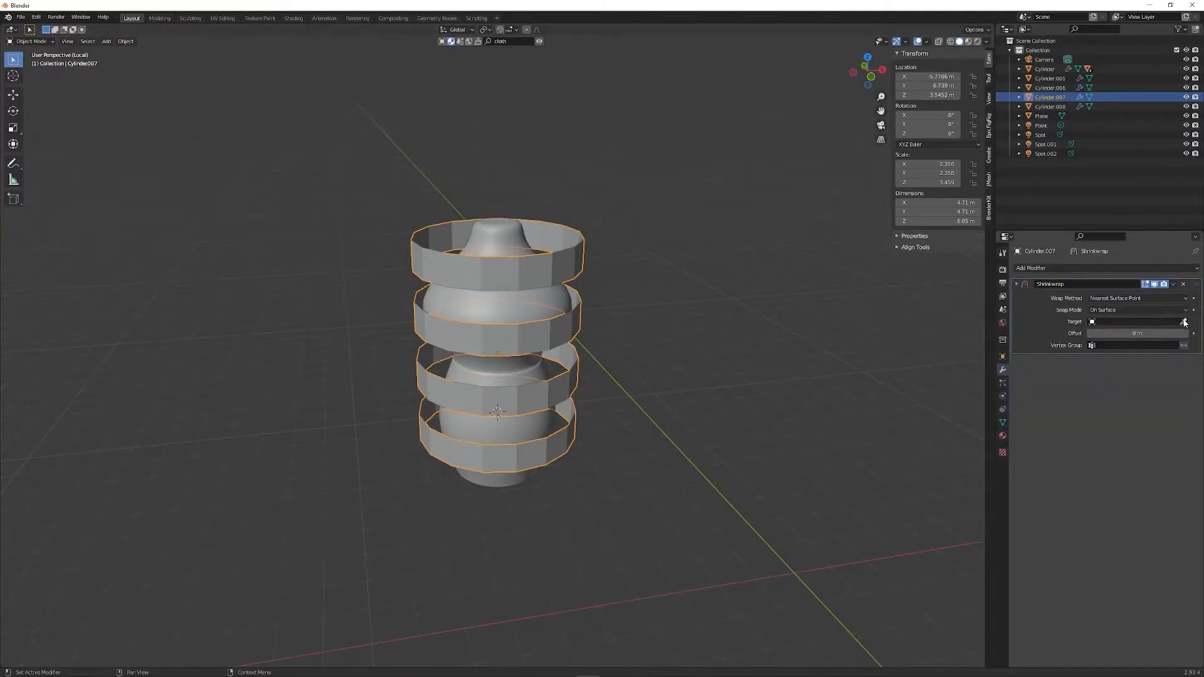
left_click(1184, 322)
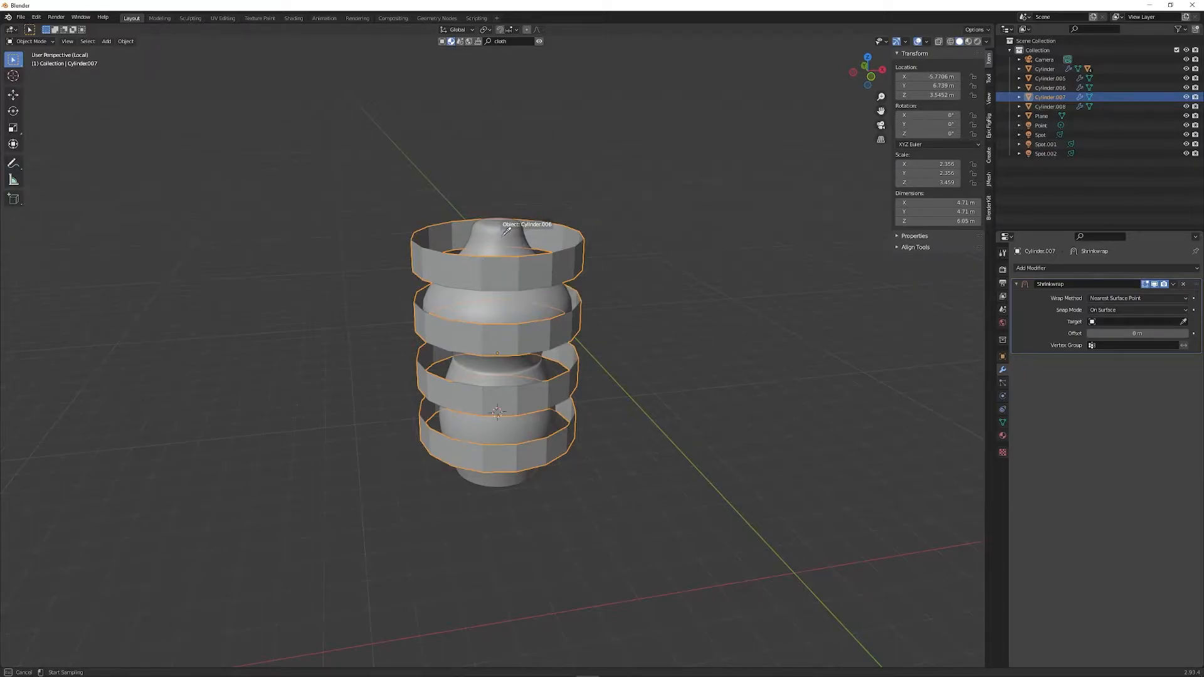
left_click(507, 238)
left_click(658, 437)
middle_click_drag(659, 437, 639, 471)
left_click(530, 371)
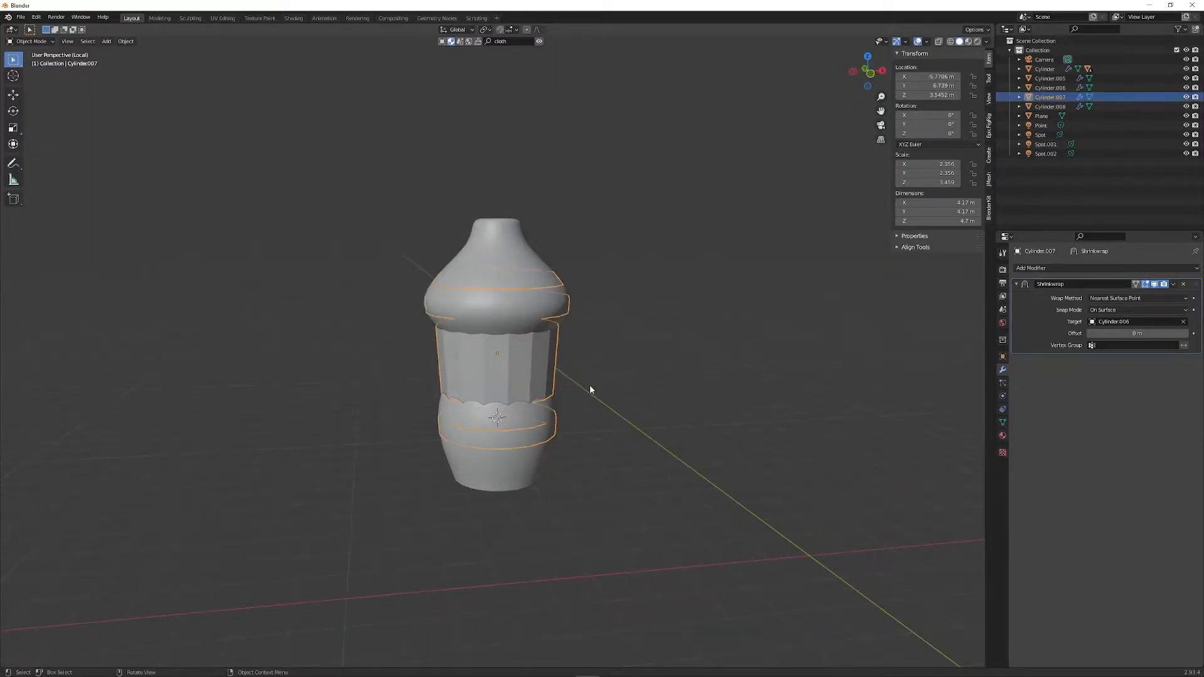
- Set the Shrinkwrap offset of the bands to 0.08 m
left_click(1184, 333)
left_click(1184, 333)
left_click(1185, 334)
left_click(1185, 333)
left_click(1184, 333)
left_click(1184, 334)
left_click(1184, 334)
left_click(1184, 333)
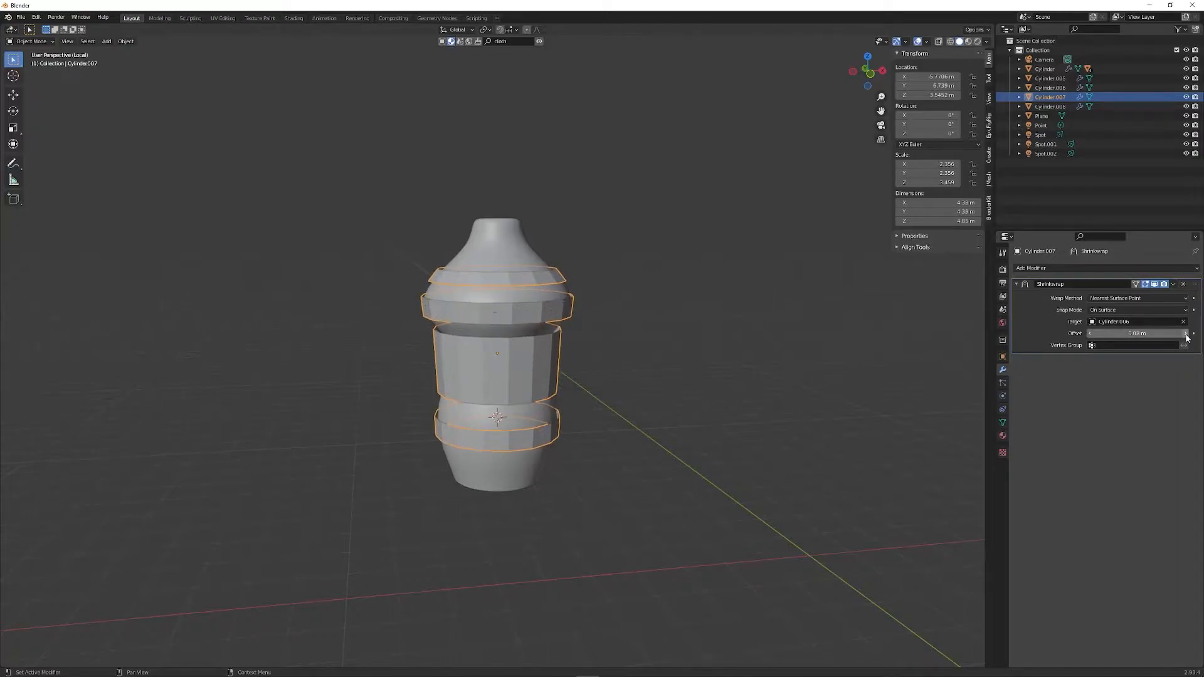
- Move the bands along Z until two wrap the upper bulge and two wrap the lower bulge of the body
scroll(653, 379, "up", 1)
key("g")
key("z")
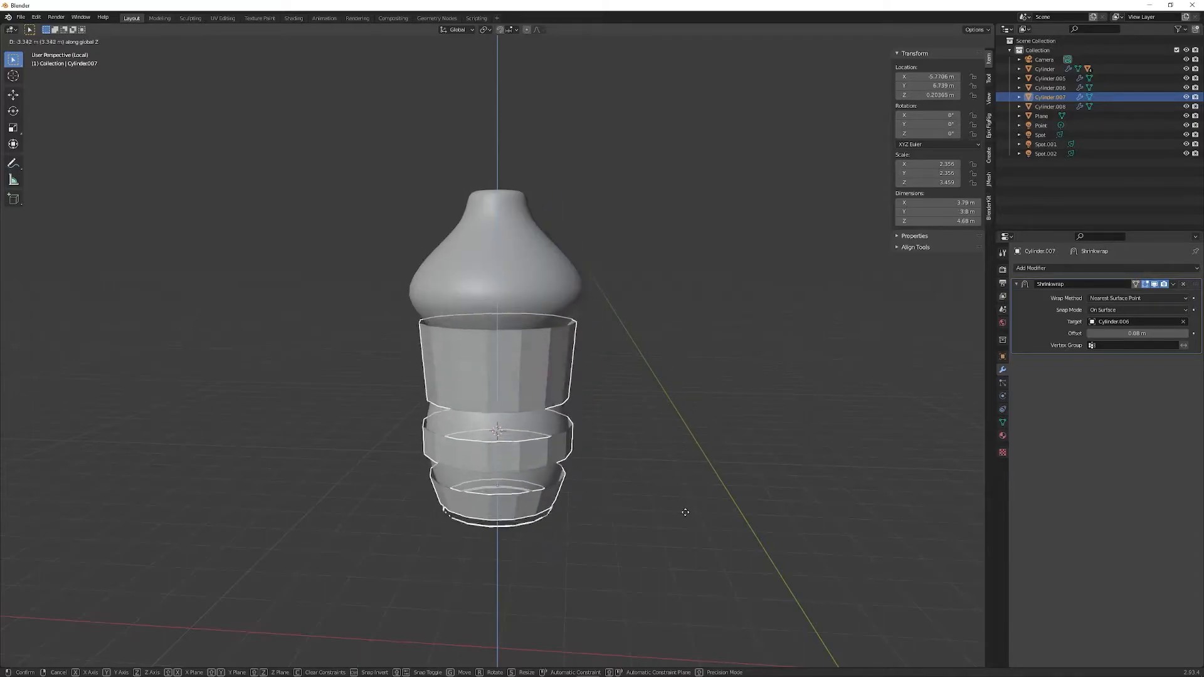
left_click(671, 388)
left_click(668, 434)
mouse_move(671, 444)
middle_mouse_down()
mouse_move(532, 450)
mouse_move(660, 447)
middle_mouse_up()
left_click(554, 426)
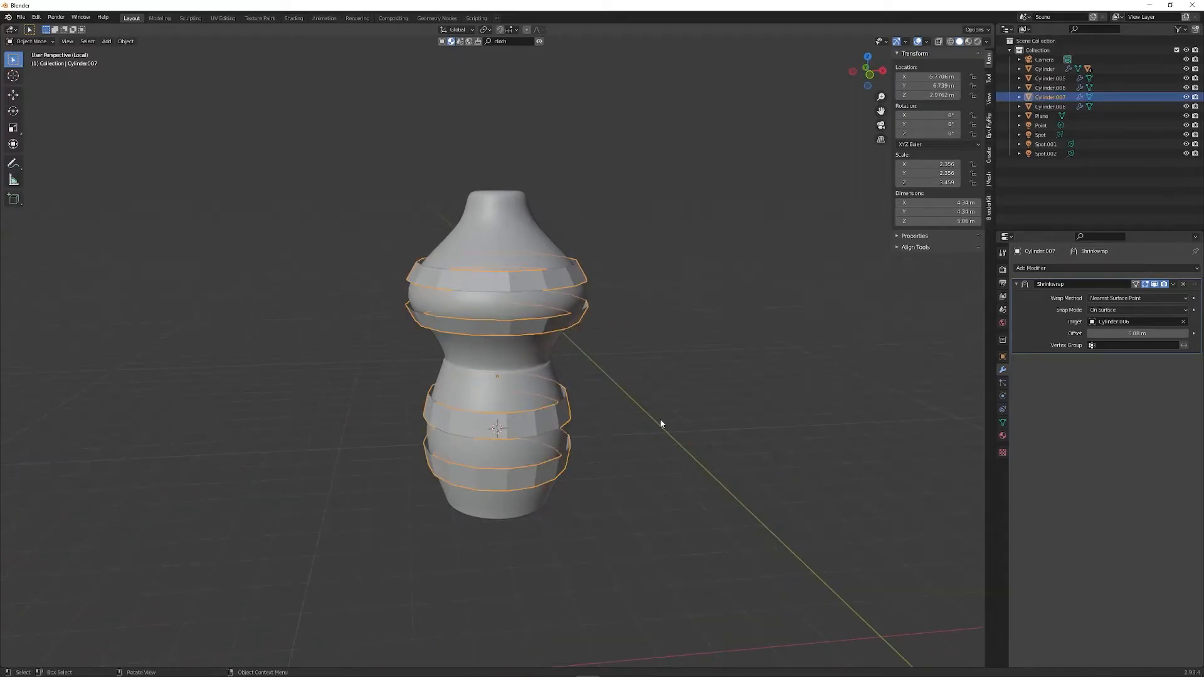
- Add a Subdivision Surface modifier to the bands with the viewport level set to 2
left_click(1194, 268)
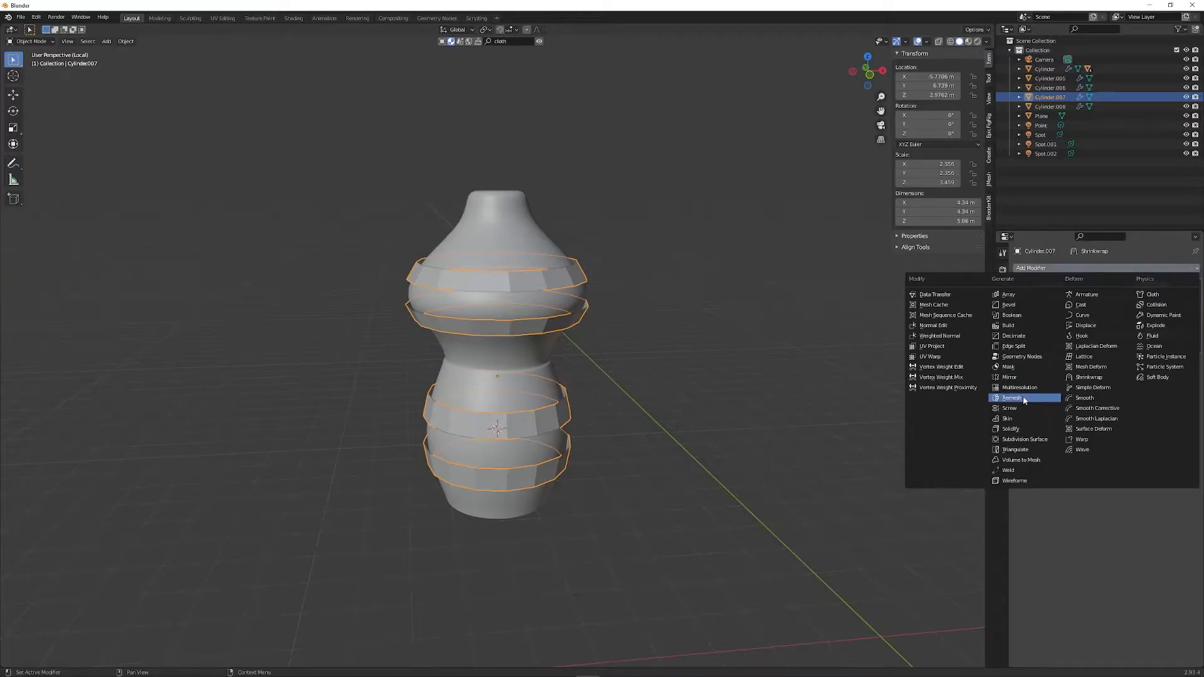
left_click(1020, 439)
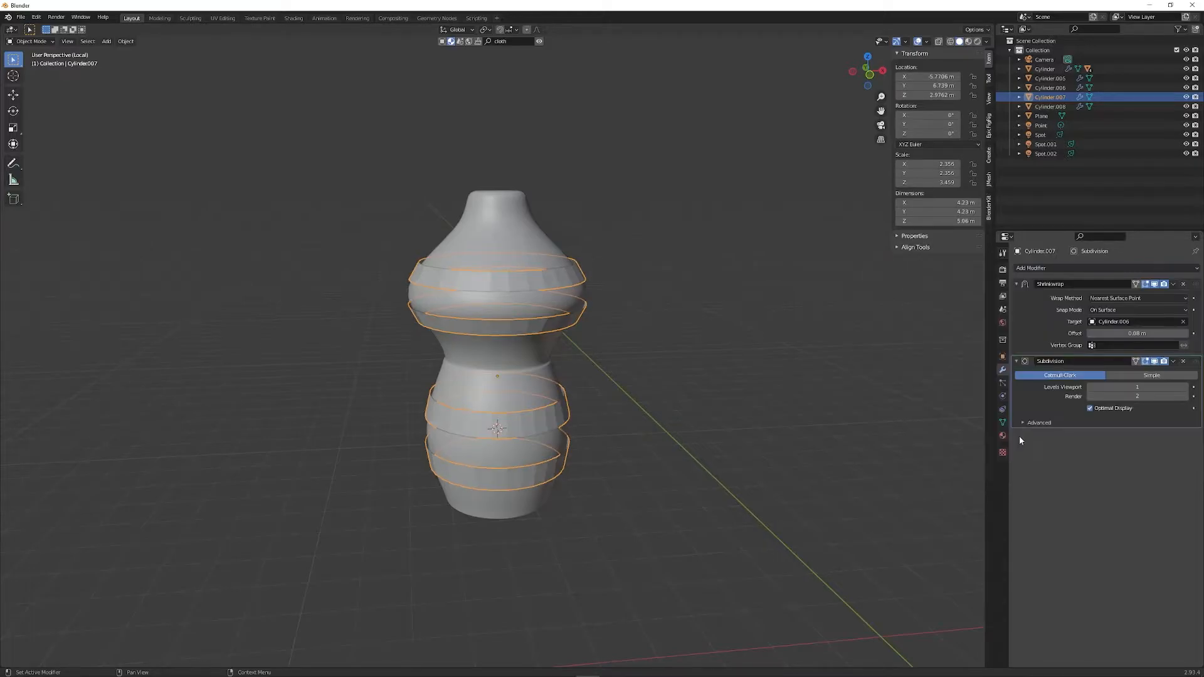
left_click(1185, 388)
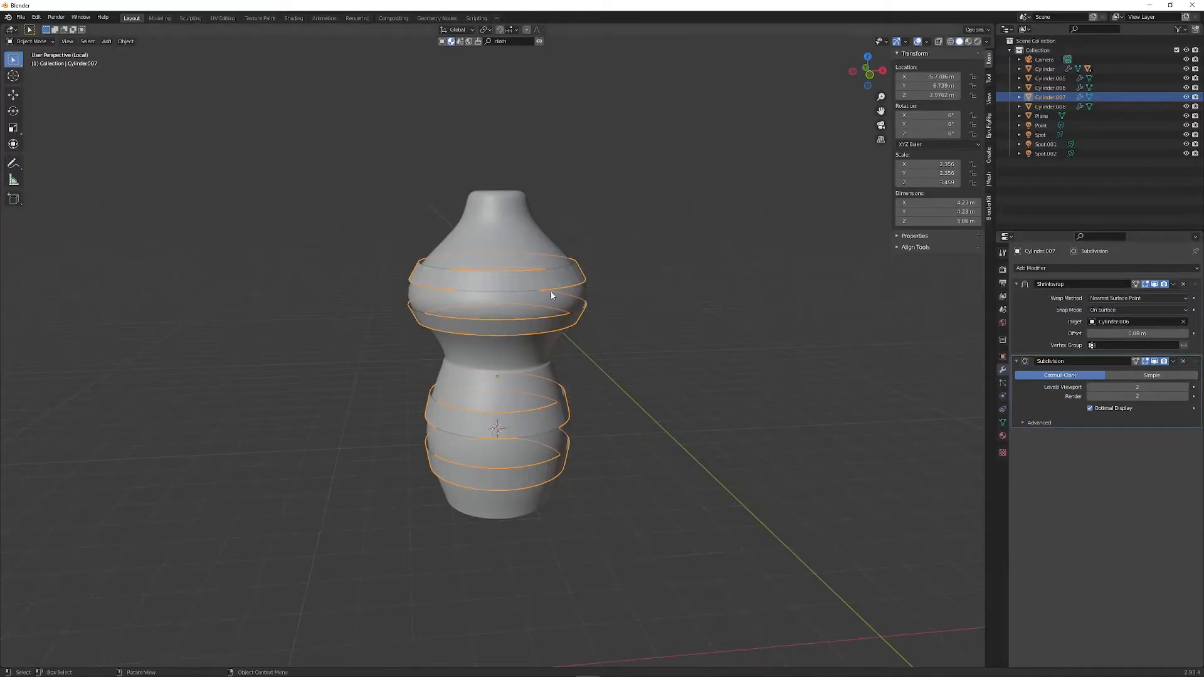
right_click(561, 279)
key("Escape")
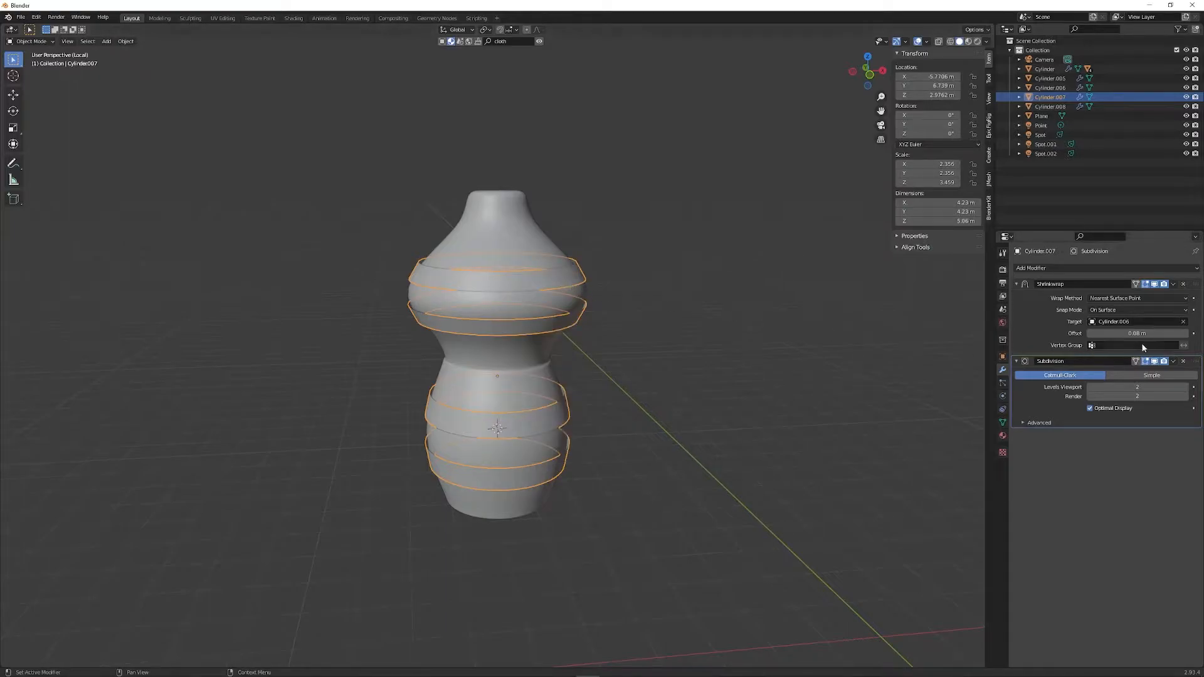
- Add a Solidify modifier to the bands with a thickness of 0.02 m
left_click(1054, 269)
left_click(1021, 428)
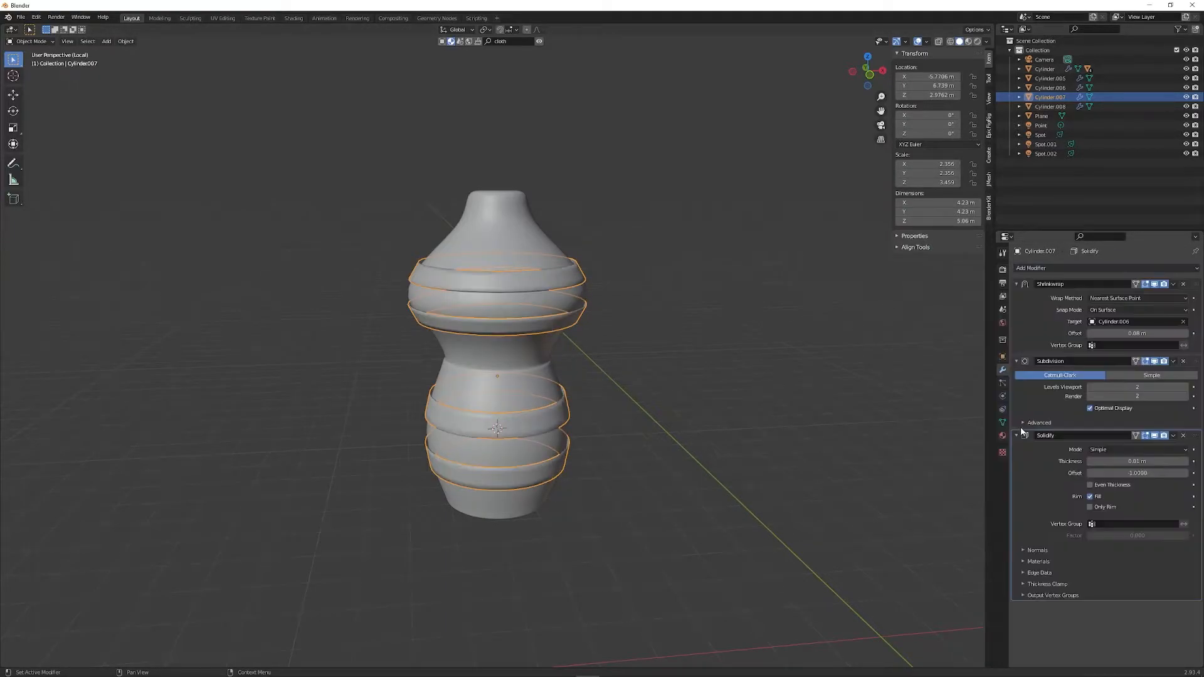
scroll(653, 451, "up", 3)
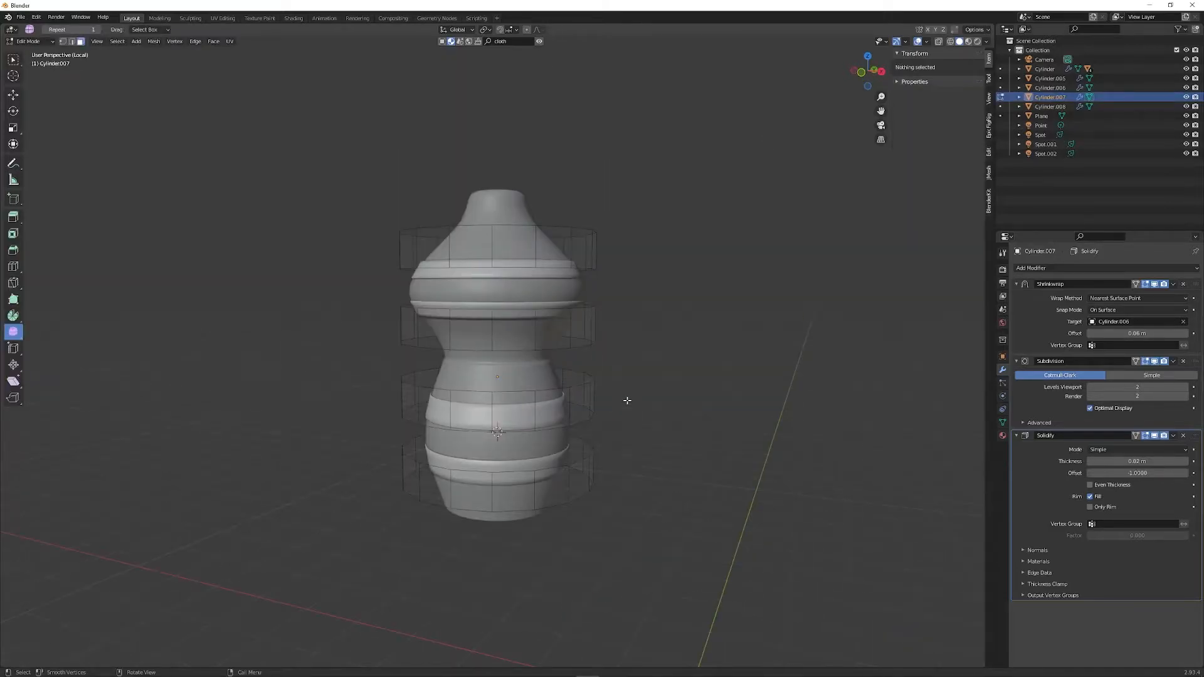
- Separate the band mesh by loose parts into individual objects and return to Object Mode
key("a")
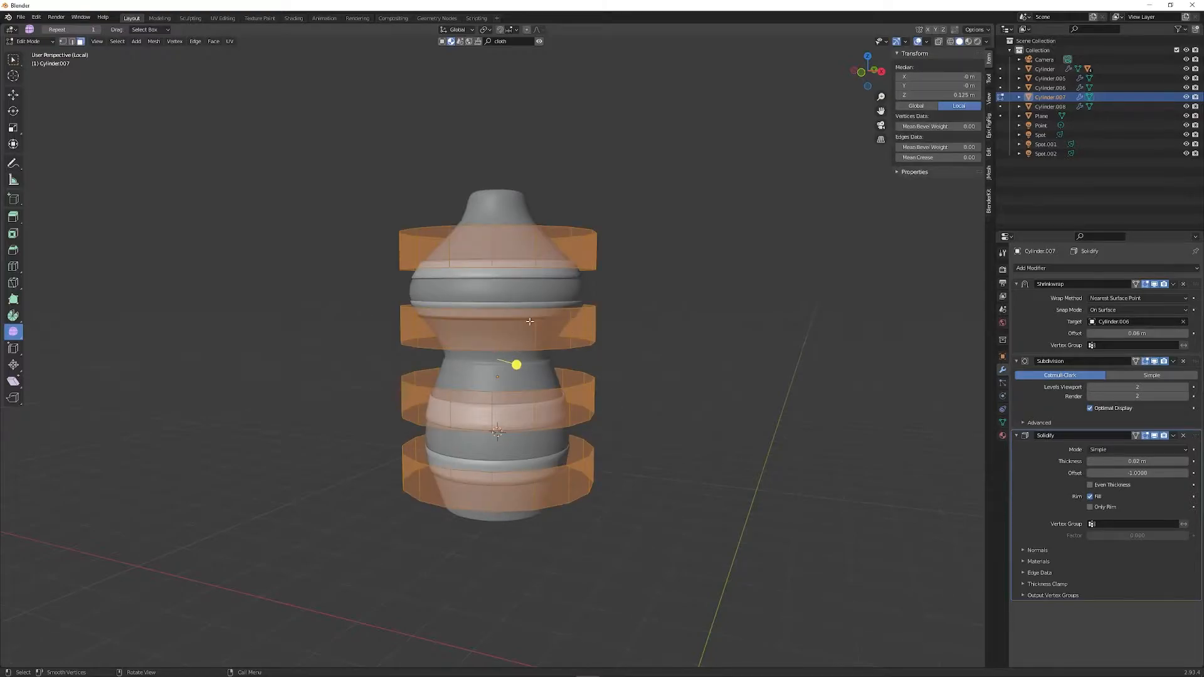
key("p")
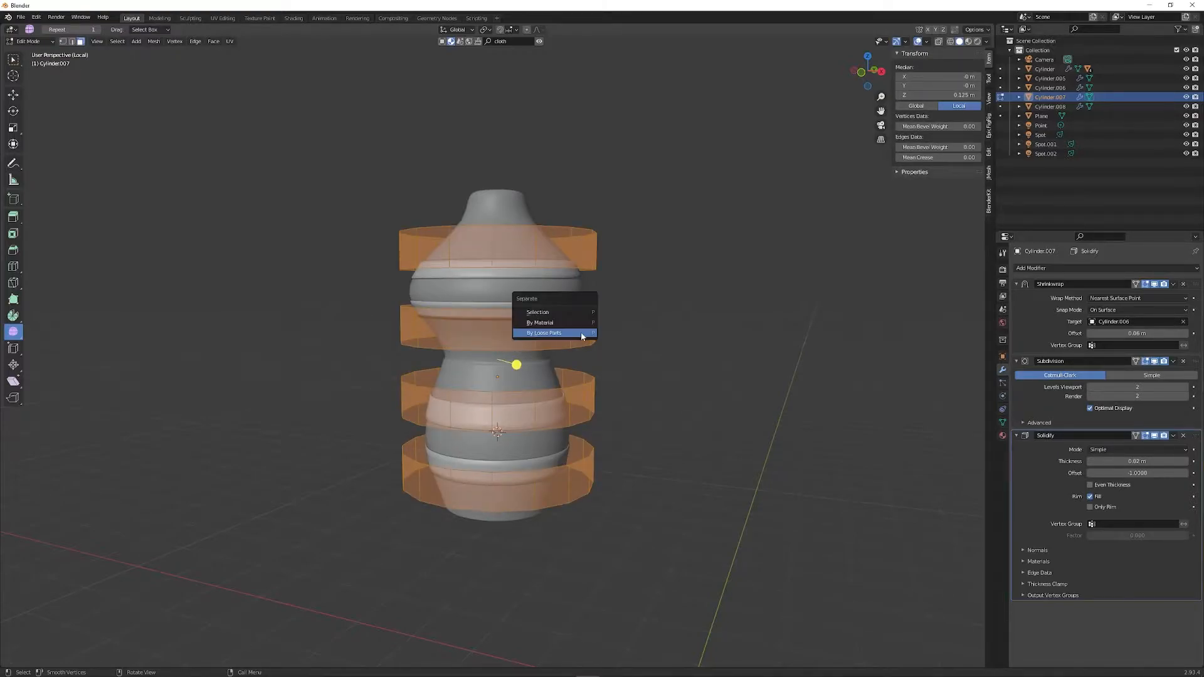
left_click(582, 334)
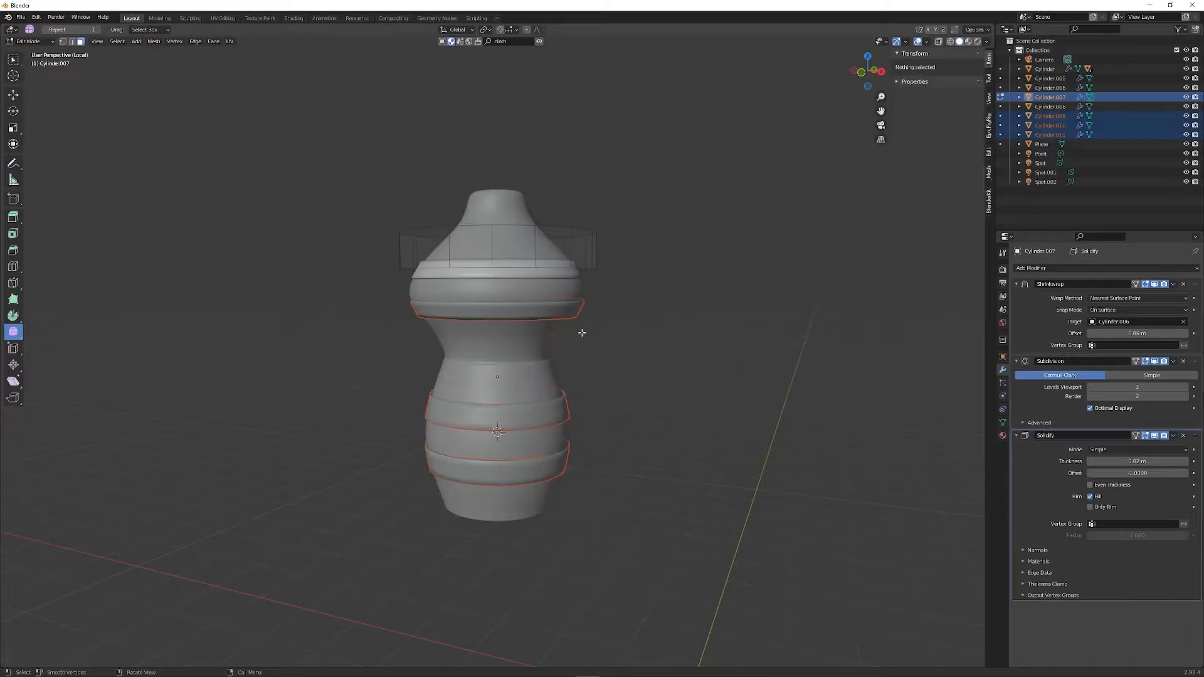
key("Tab")
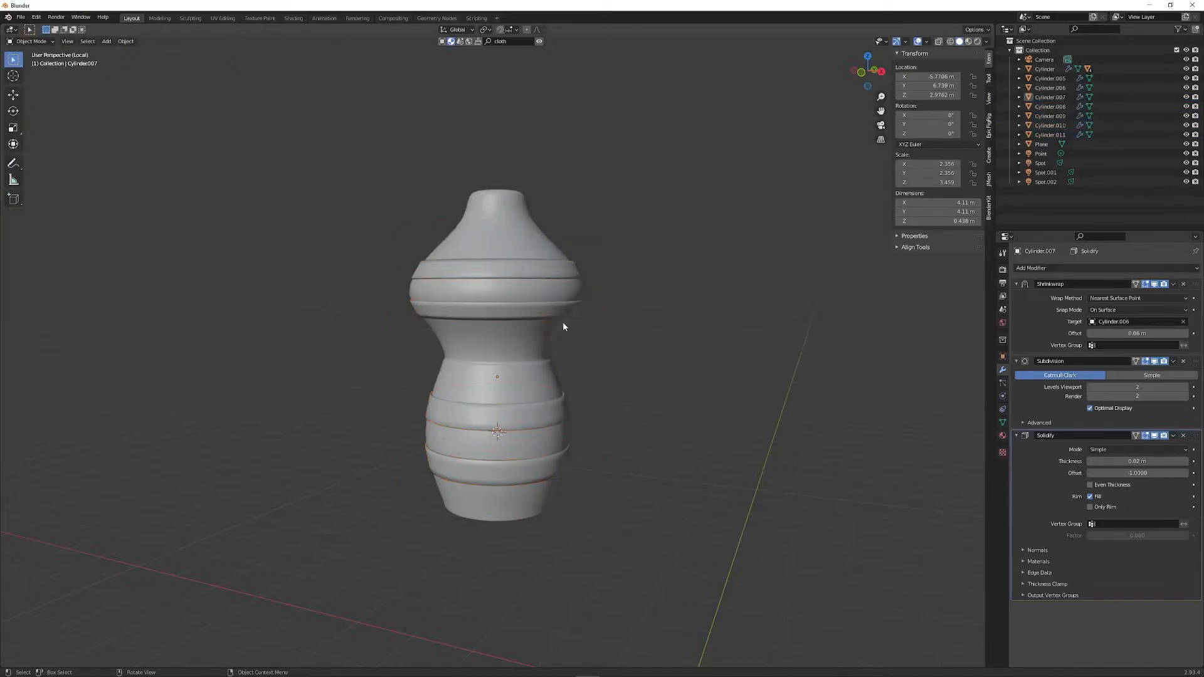
- Select all four band objects and set their origins to their geometry
left_click(525, 272)
left_click(544, 314, "shift")
left_click(549, 414, "shift")
left_click(539, 468, "shift")
right_click(539, 467)
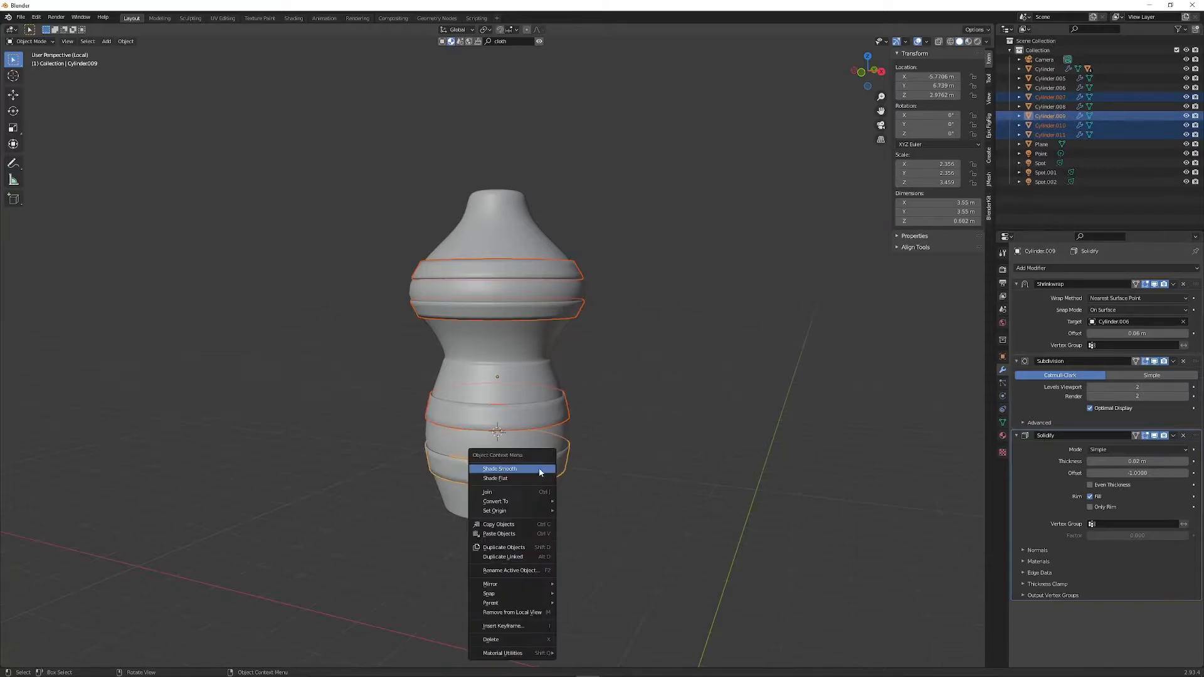
mouse_move(530, 510)
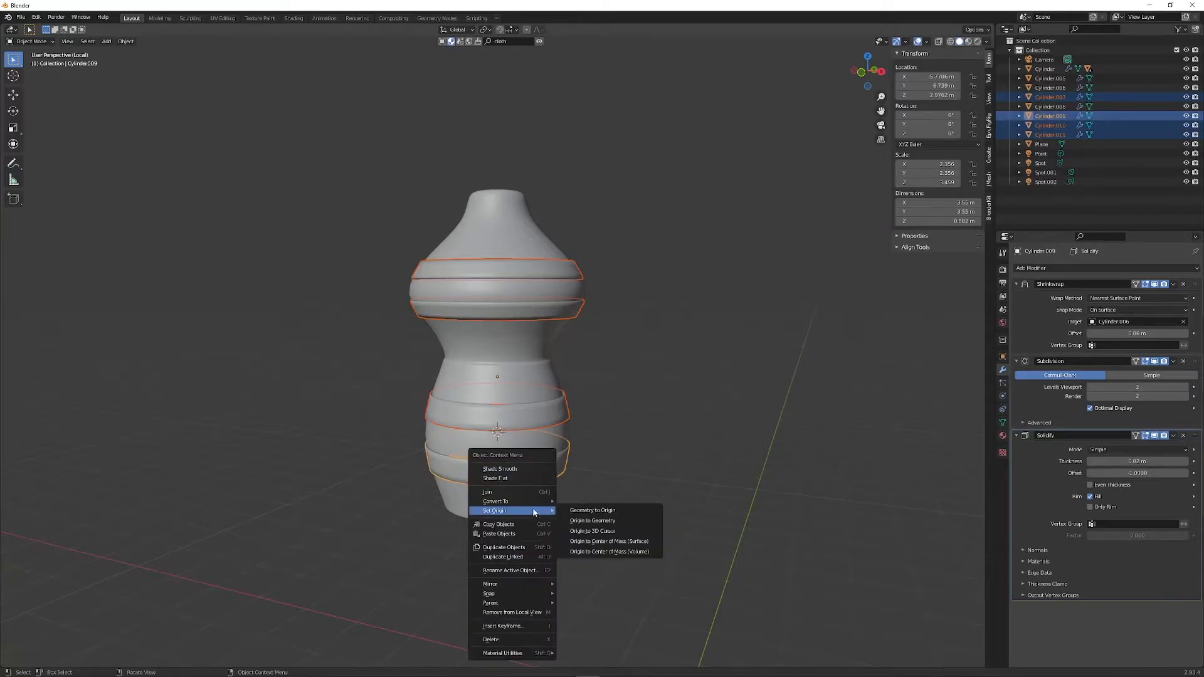
left_click(587, 522)
left_click(592, 519)
- Tilt the topmost band by about 12° around the Y axis
middle_click_drag(592, 519, 564, 518)
left_click(529, 274)
key("r")
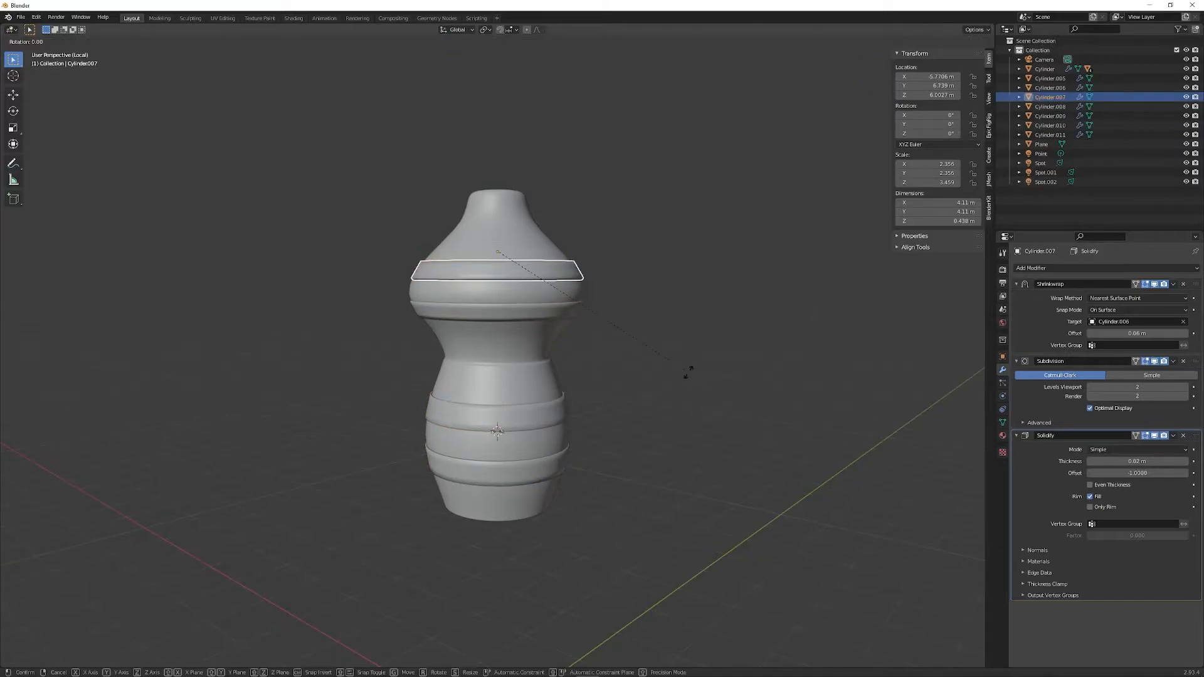
key("y")
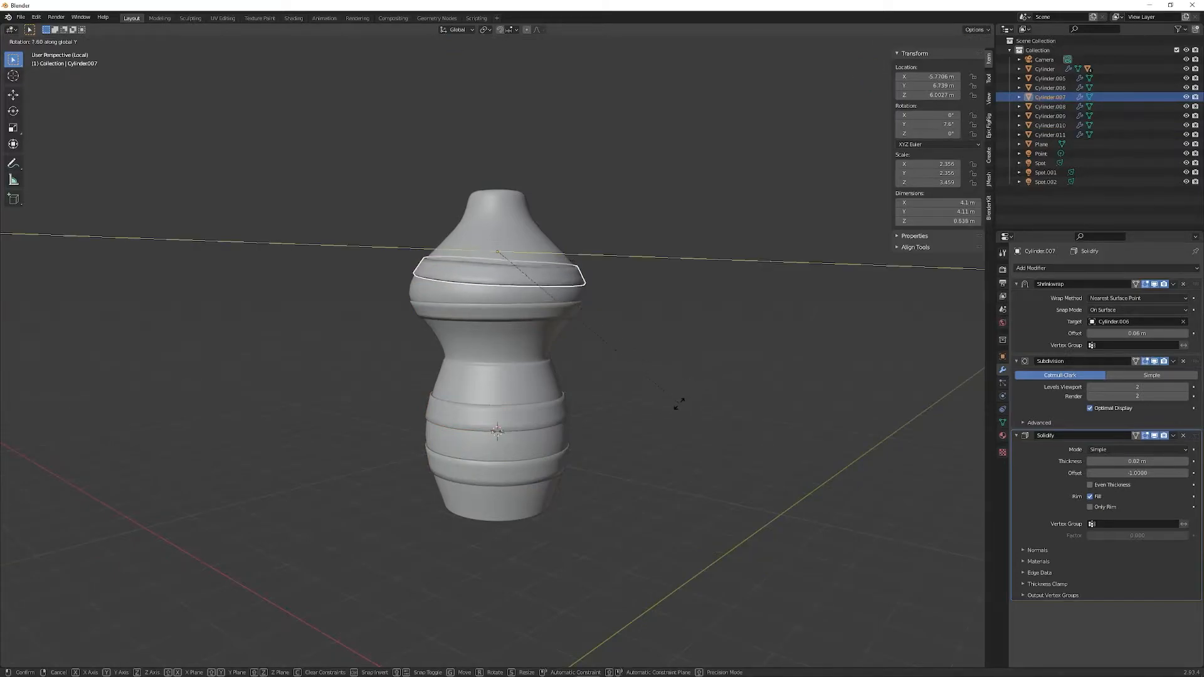
left_click(640, 296)
left_click(601, 472)
middle_click_drag(602, 475, 564, 351)
scroll(464, 242, "up", 3)
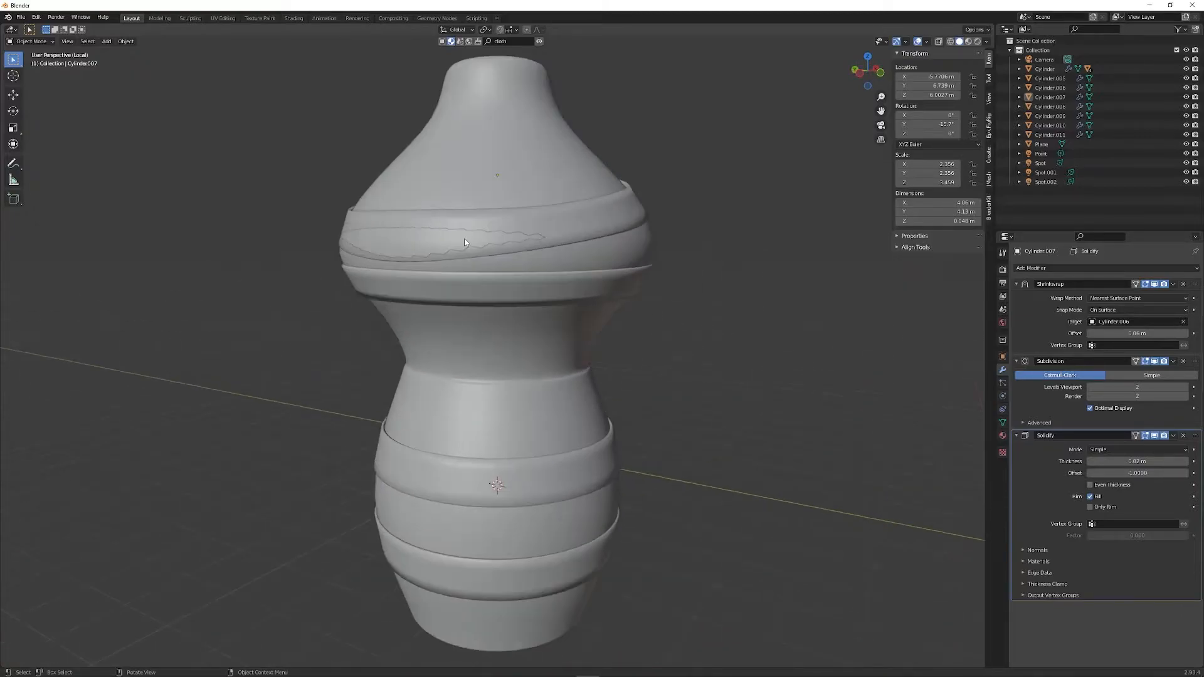
- Increase the Shrinkwrap offset of the tilted top band to lift it clear of the body surface
left_click(575, 225)
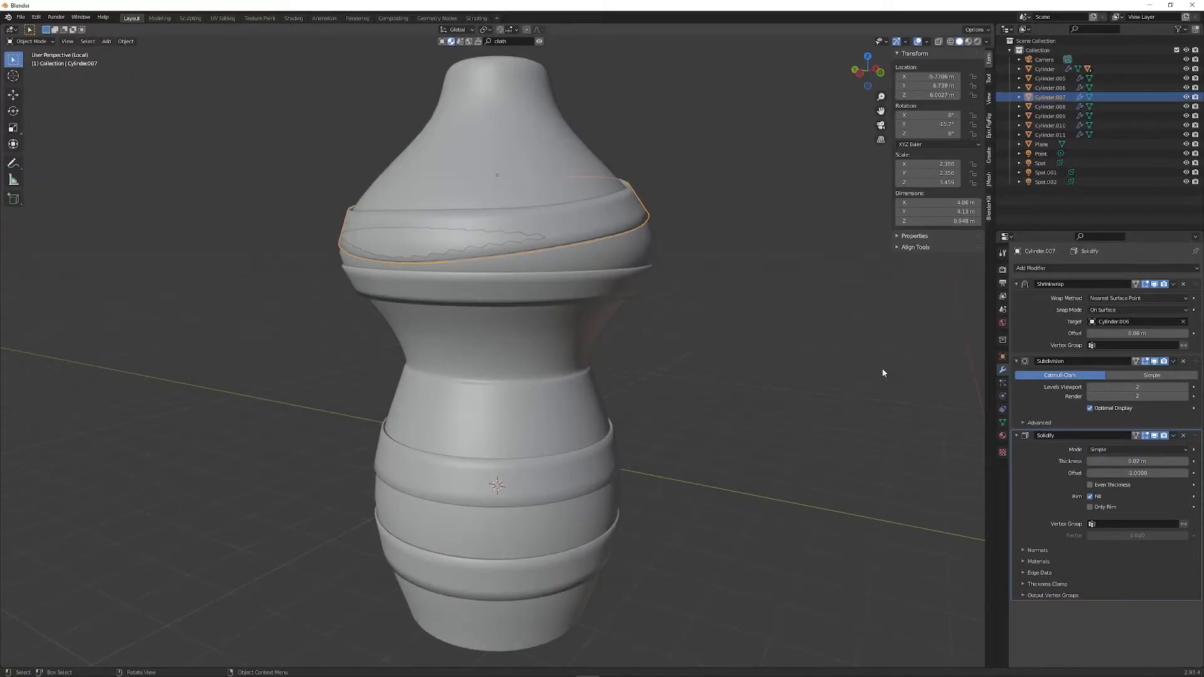
left_click(1185, 333)
left_click(1186, 334)
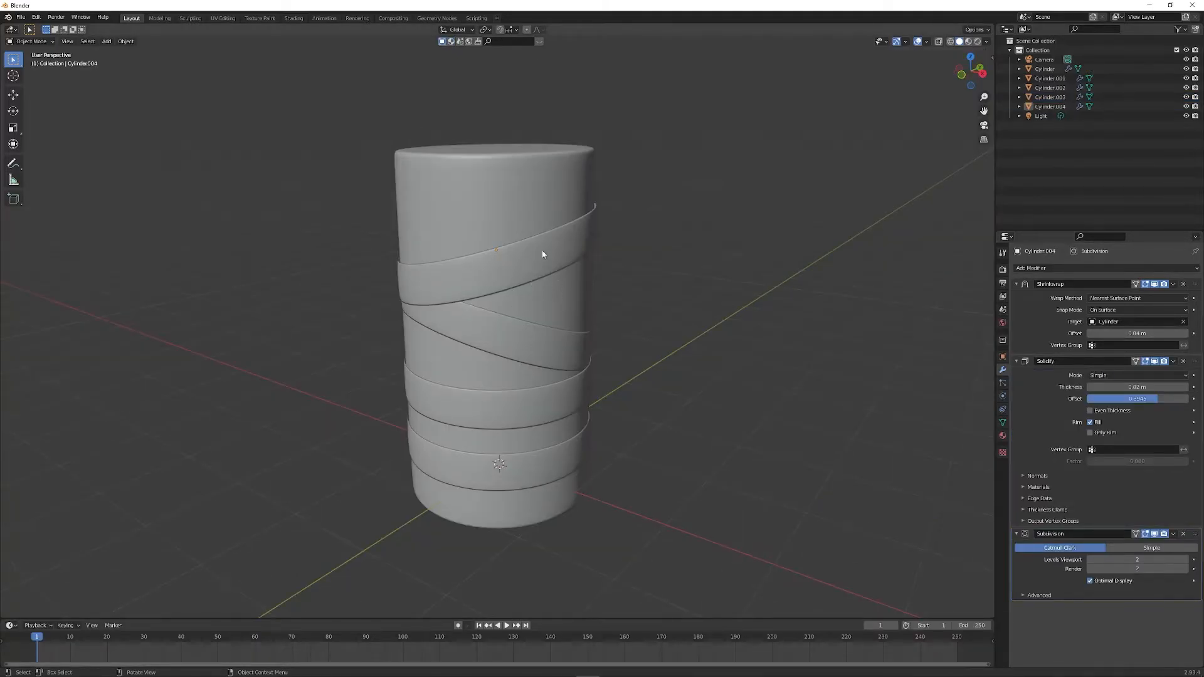
middle_click_drag(678, 436, 637, 430)
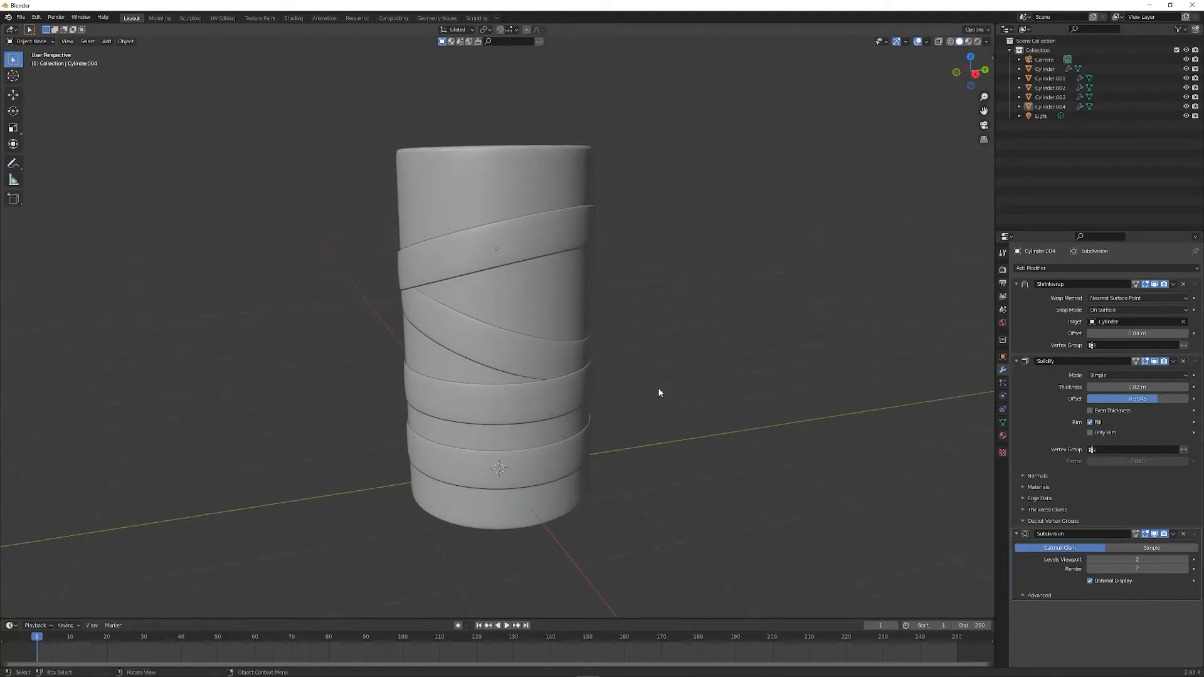
- Undo the individual band tilts and offset changes back to the four straight, selected bands
key("ctrl+z")
key("ctrl+z")
key("ctrl+z")
key("ctrl+z")
key("ctrl+z")
key("ctrl+z")
key("ctrl+z")
key("ctrl+z")
key("ctrl+z")
key("ctrl+z")
key("ctrl+z")
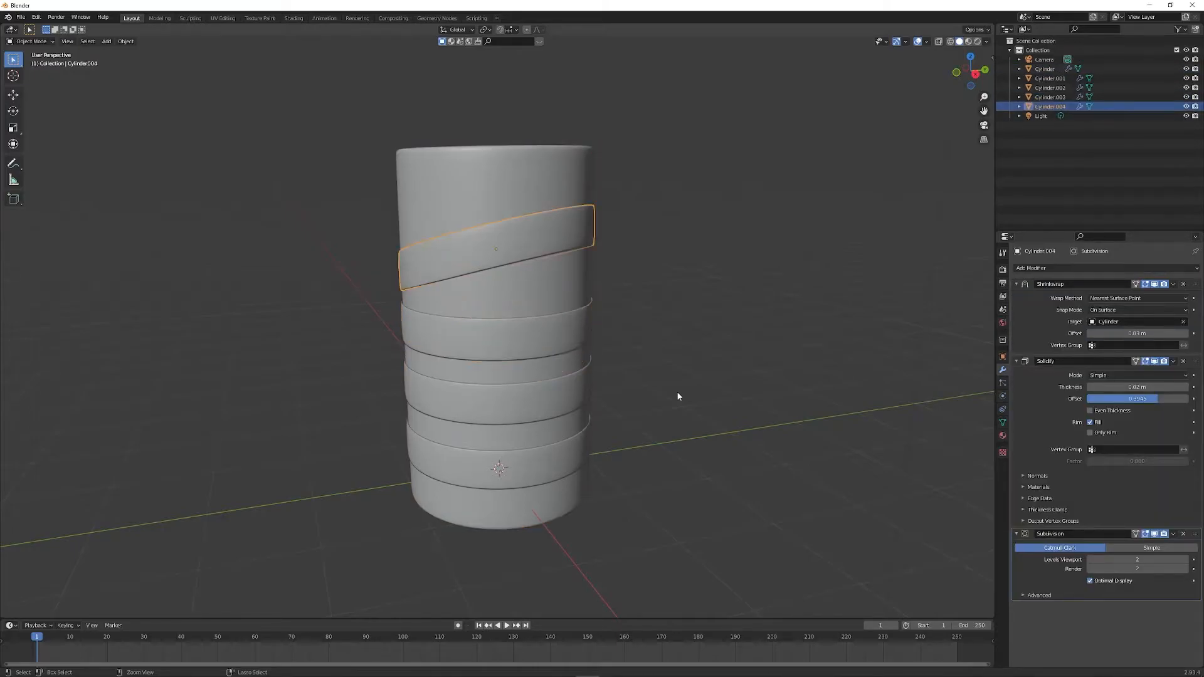
- Randomize the rotation of the four selected bands by 33° on X and Y, using random seed 4
left_click(123, 42)
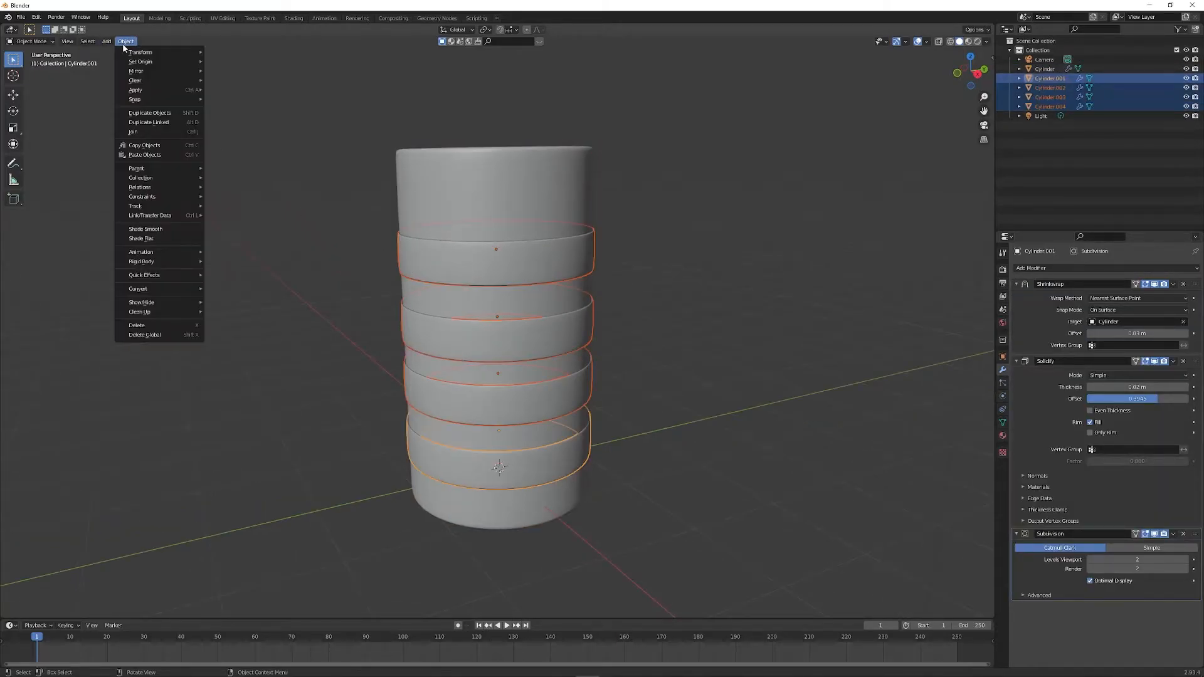
mouse_move(139, 55)
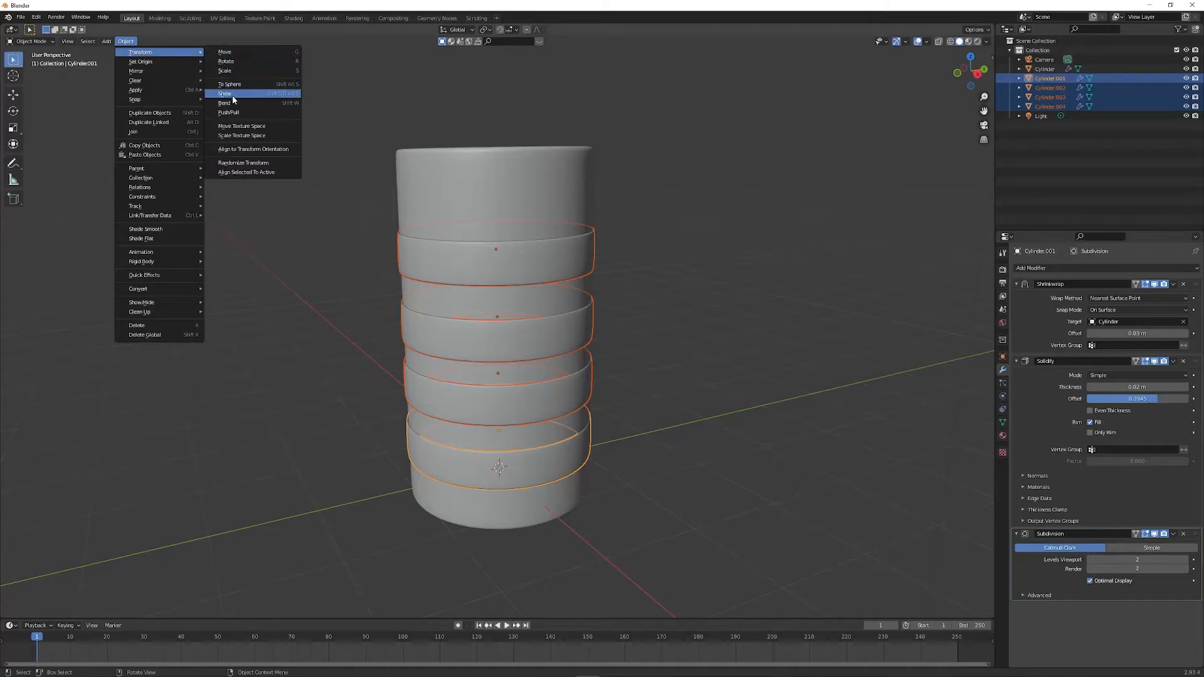
left_click(242, 162)
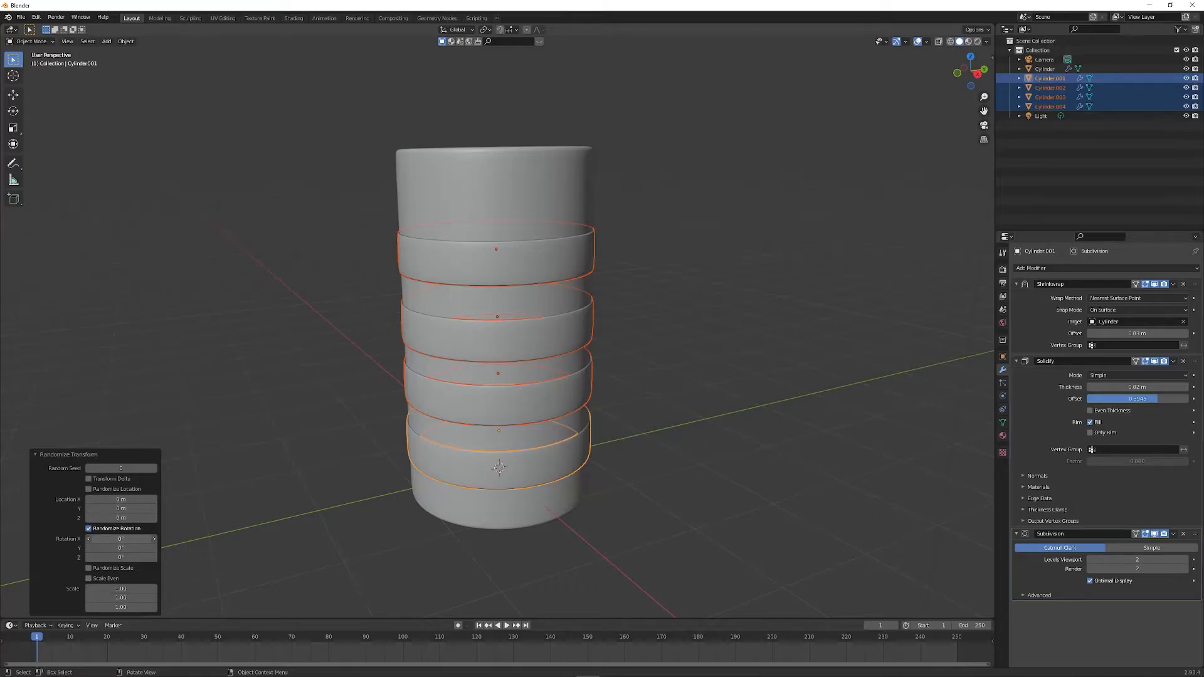
left_click_drag(122, 544, 203, 544)
left_click(121, 539)
mouse_move(121, 468)
left_mouse_down()
mouse_move(150, 468)
mouse_move(115, 468)
left_mouse_up()
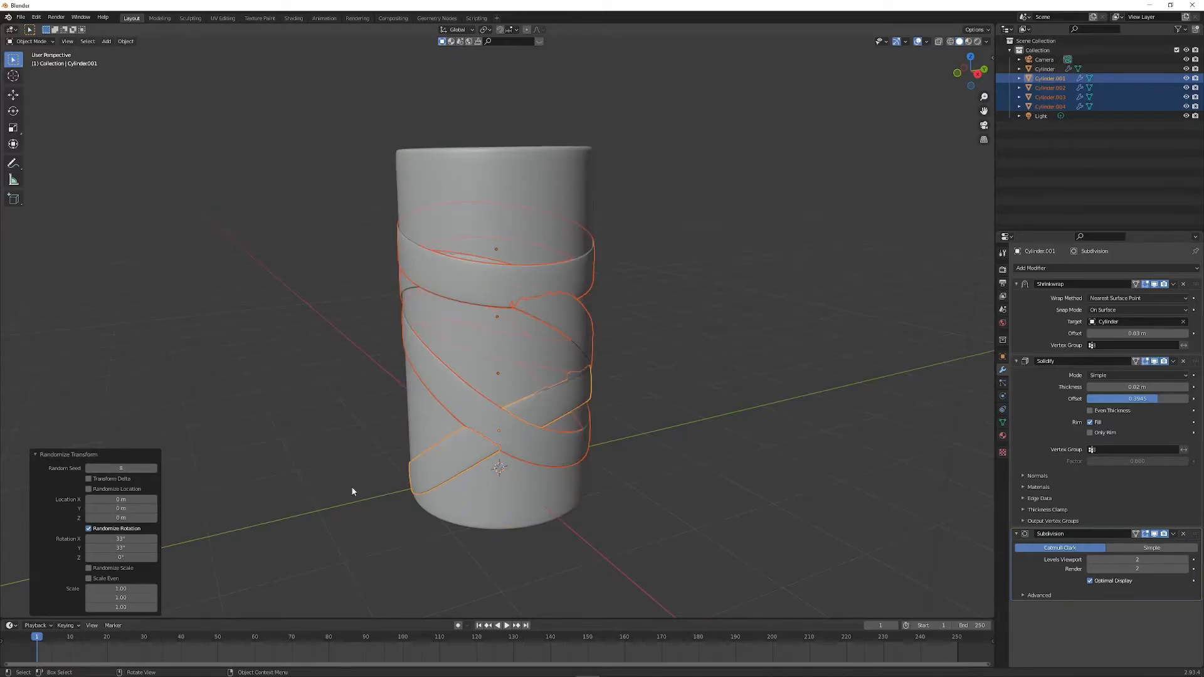
- Adjust the Shrinkwrap offset of the tilted Cylinder.003 band to separate it from the bands it crosses
left_click(398, 514)
middle_click_drag(570, 560, 478, 539)
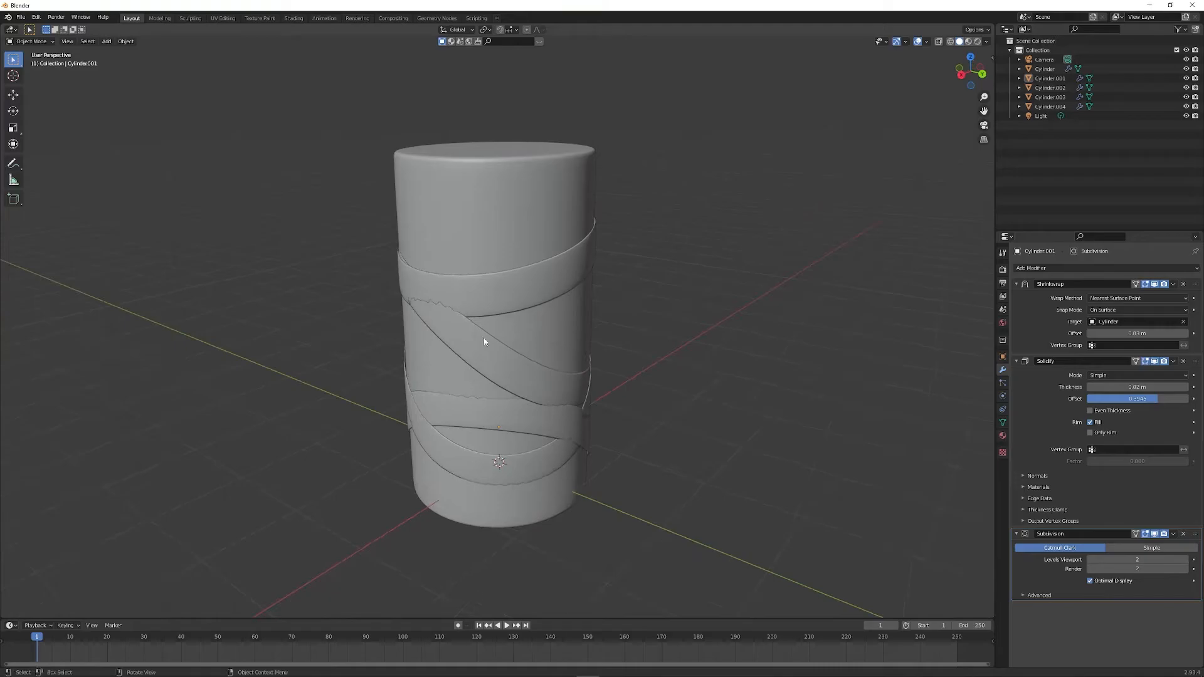
left_click(476, 293)
left_click_drag(1137, 333, 1147, 333)
left_click(574, 419)
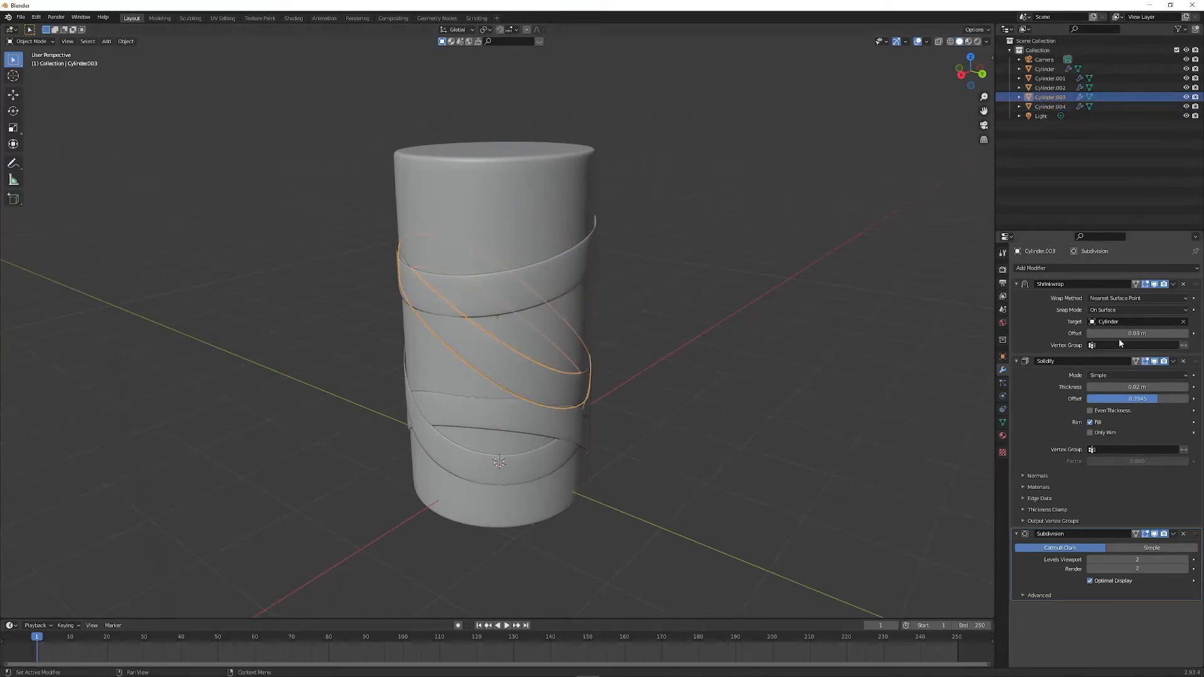
middle_click_drag(566, 487, 537, 497)
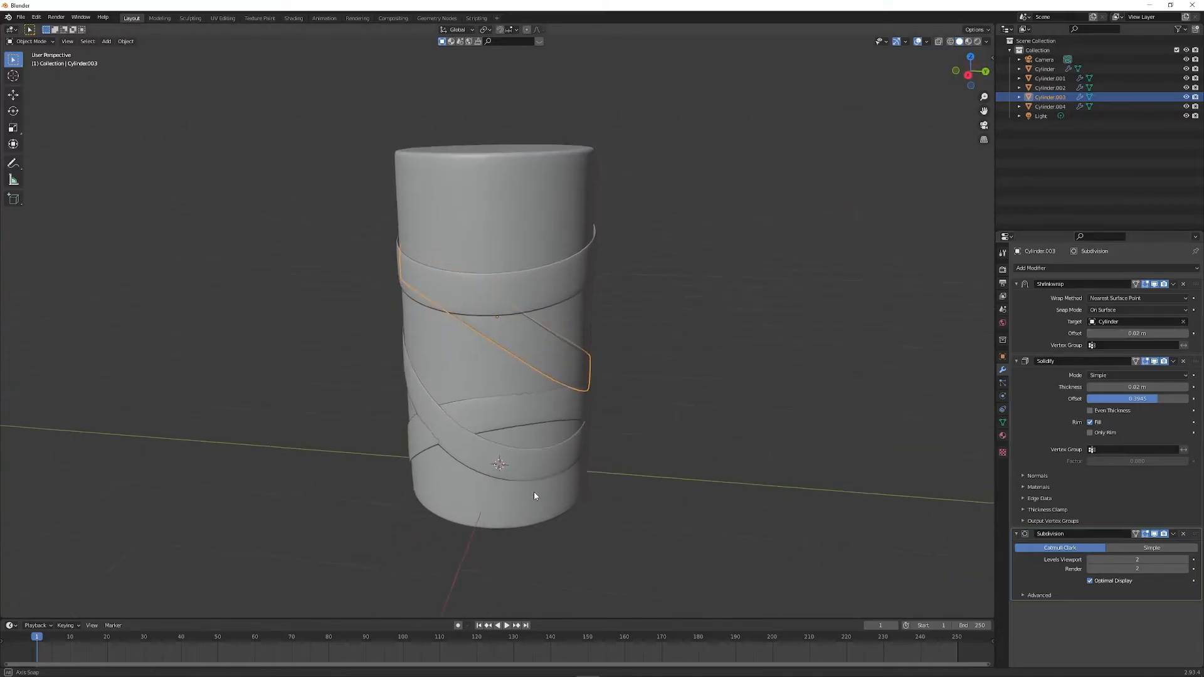
- Add a loop cut around the middle of the body cylinder, scale it outward into a barrel shape and return to Object Mode
key("ctrl+r")
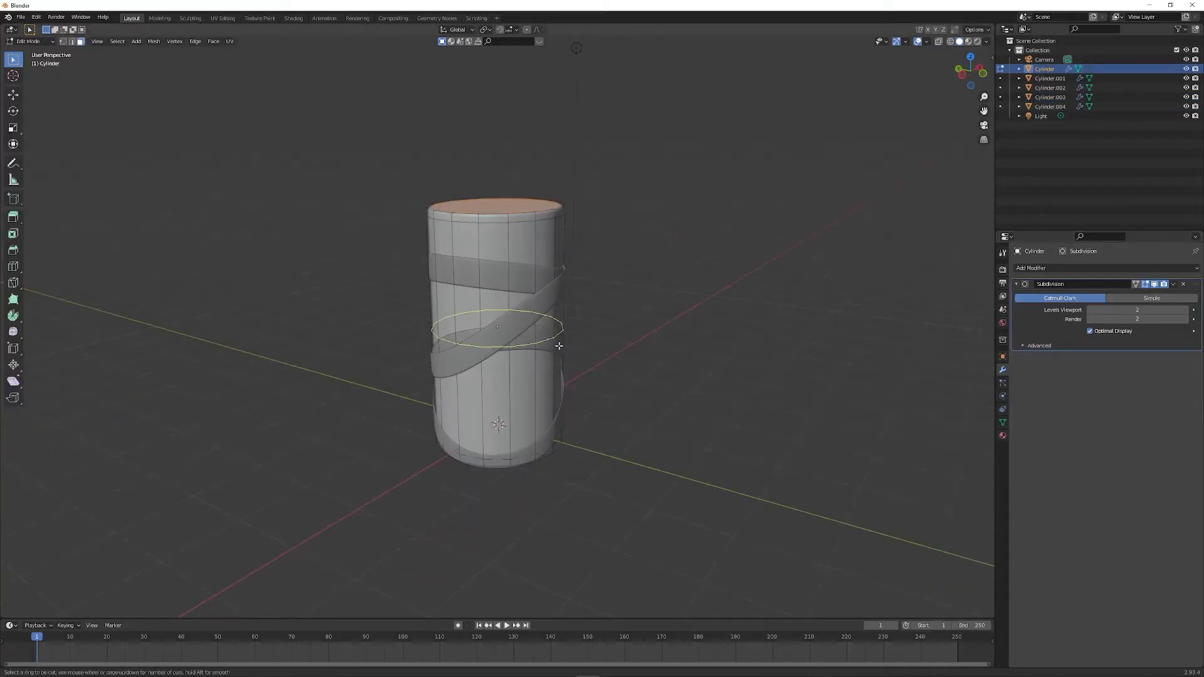
left_click(559, 346)
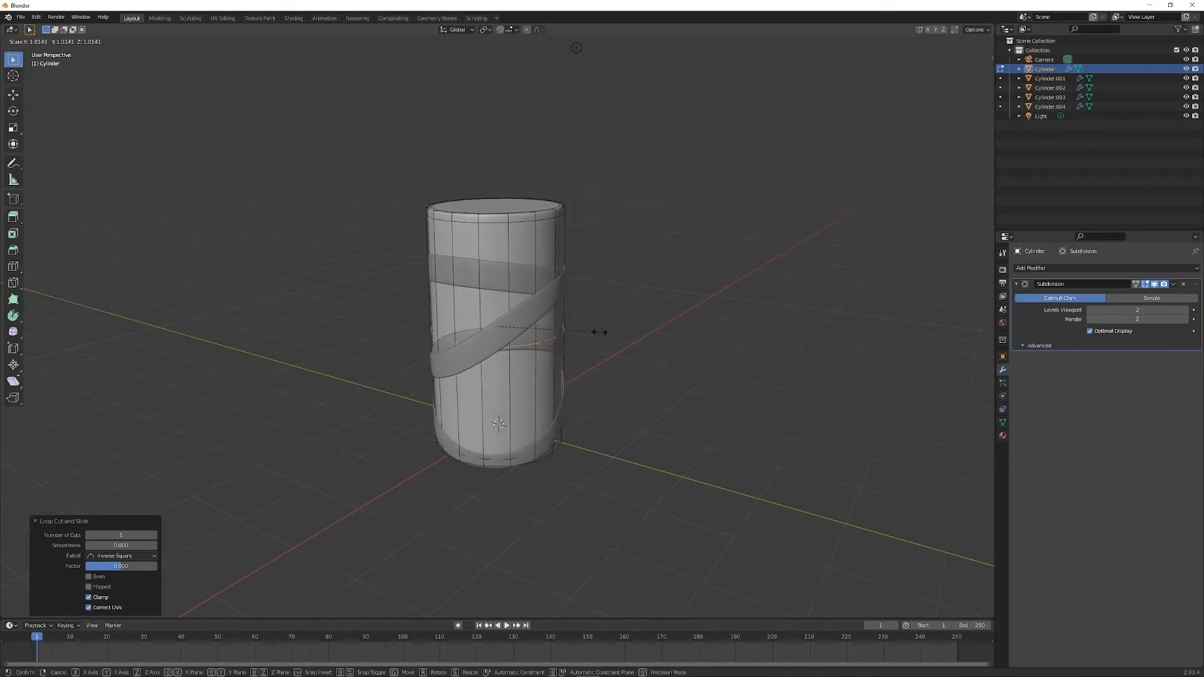
left_click(652, 334)
key("Tab")
left_click(658, 439)
middle_click_drag(658, 439, 540, 325)
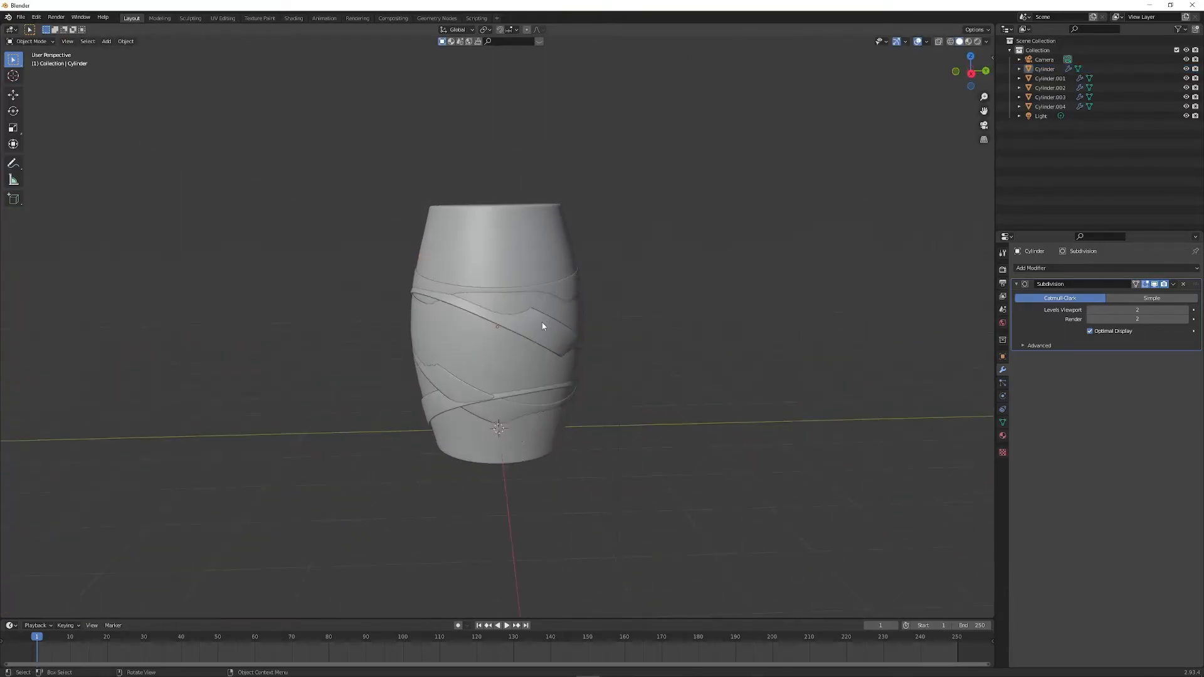
- Scale up the Cylinder.001 band by a factor of about 2.19 to improve its wrap around the bulged body
left_click(542, 325)
key("Tab")
key("a")
key("s")
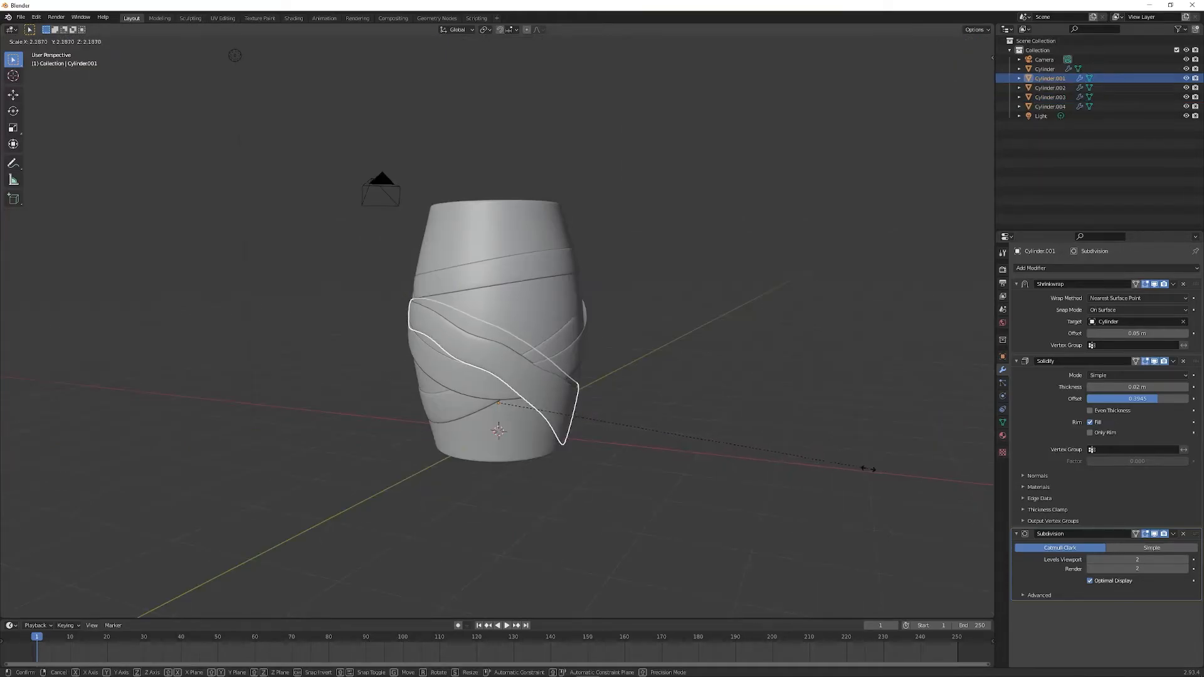
left_click(872, 470)
left_click(732, 489)
middle_click_drag(732, 489, 634, 489)
- Enlarge two more crossing bands in turn so they wrap more smoothly around the barrel
left_click(457, 318)
key("s")
left_click(686, 365)
left_click(574, 464)
middle_click_drag(575, 467, 610, 406)
left_click(482, 339)
left_click(466, 369)
key("s")
left_click(650, 461)
left_click(650, 461)
middle_click_drag(650, 460, 397, 490)
- Scale the Cylinder.003 band by about 1.11 and readjust the scale of the Cylinder.001 band
left_click(558, 311)
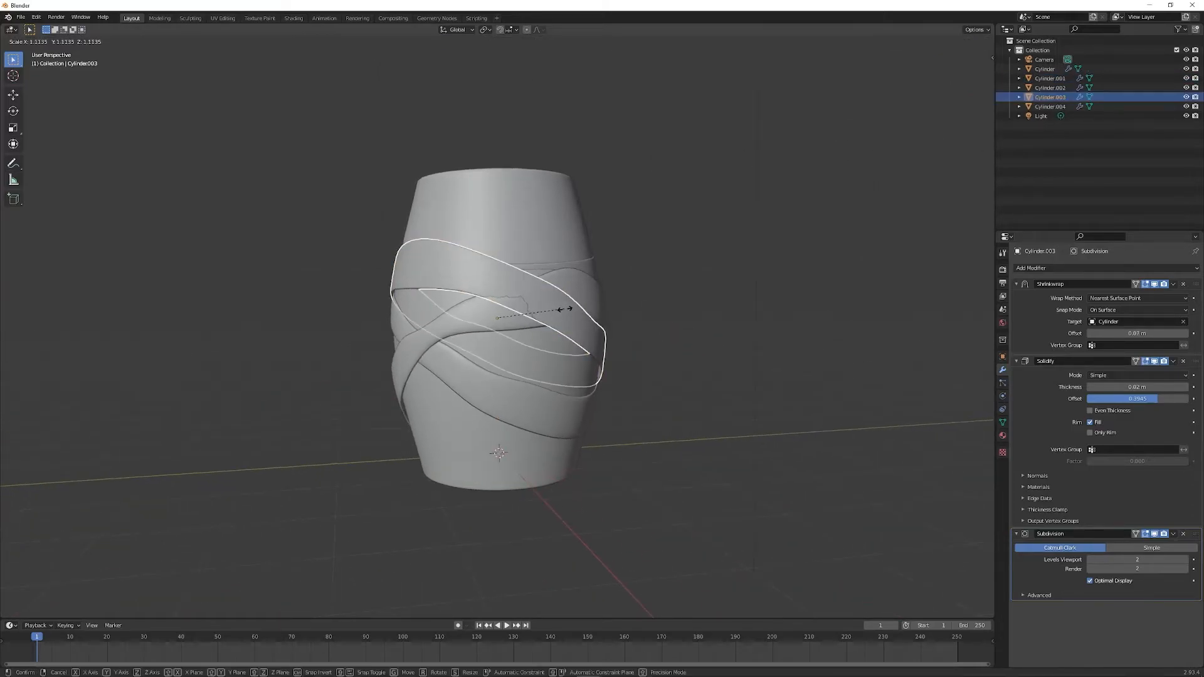
middle_click_drag(558, 312, 597, 408)
left_click(586, 396)
key("s")
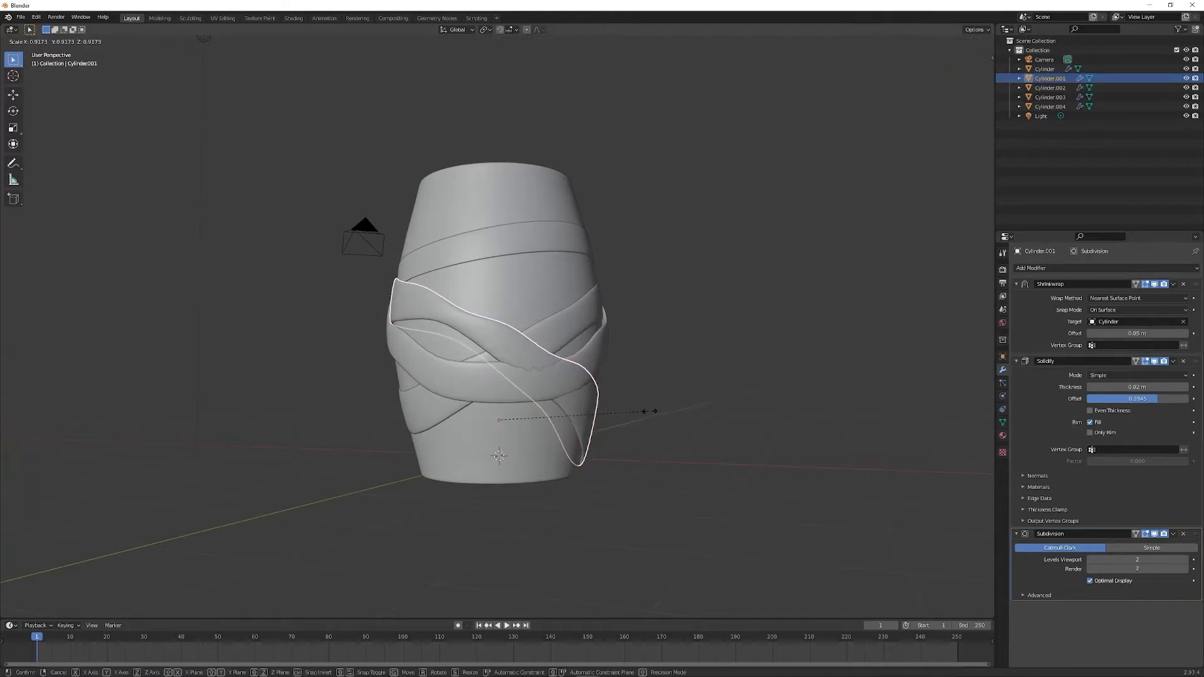
left_click(636, 415)
- Scale the Cylinder.003 band up once more to refine its fit, and clear the selection
middle_click_drag(619, 472, 537, 389)
left_click(537, 390)
key("s")
left_click(569, 378)
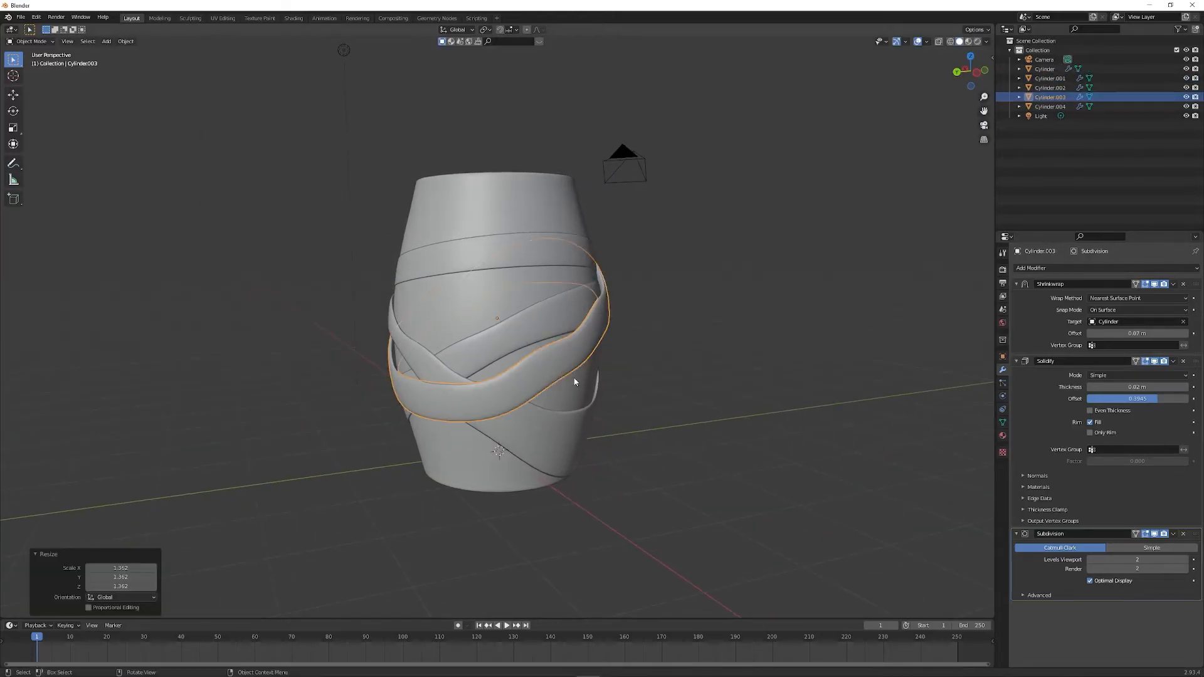
left_click(543, 497)
middle_click_drag(543, 498, 652, 483)
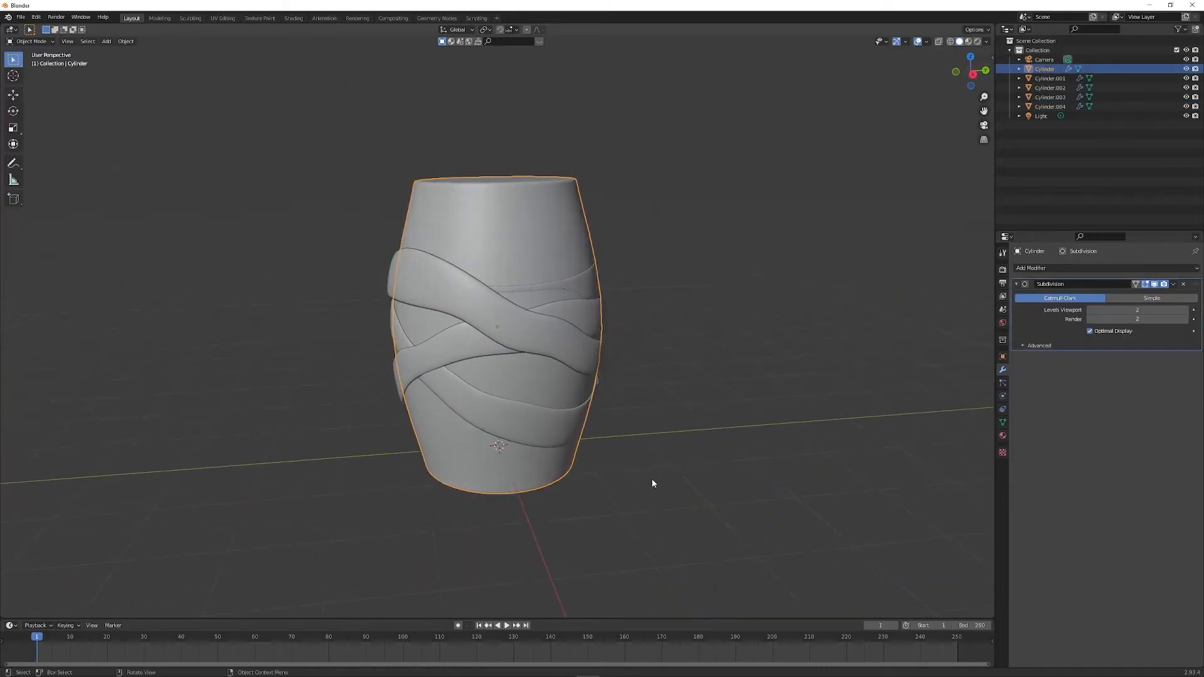
left_click(649, 481)
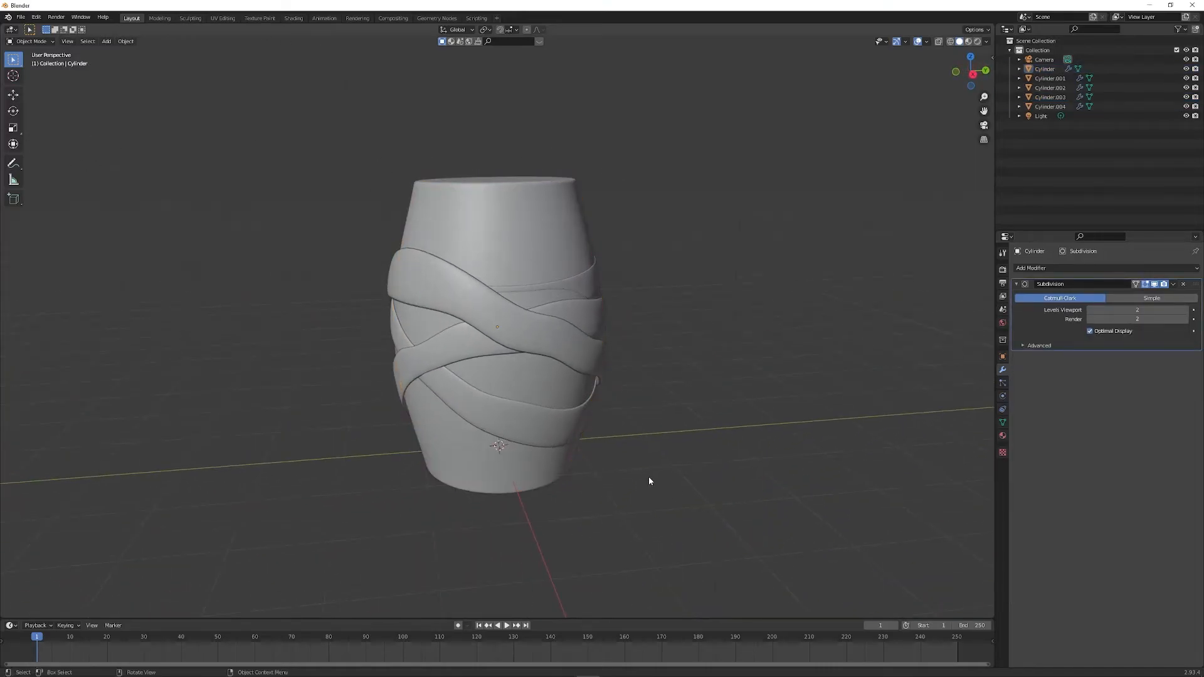
- Set the Shrinkwrap wrap method of the Cylinder.003 and Cylinder.001 bands to Target Normal Project
left_click(557, 354)
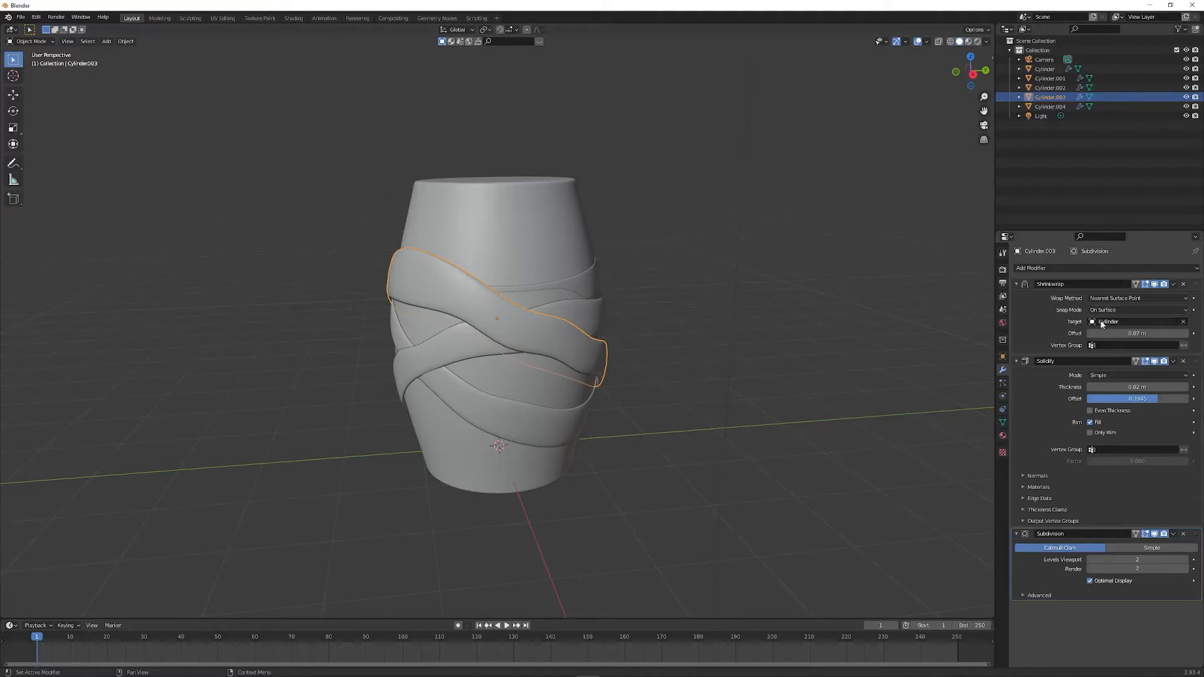
left_click(1182, 300)
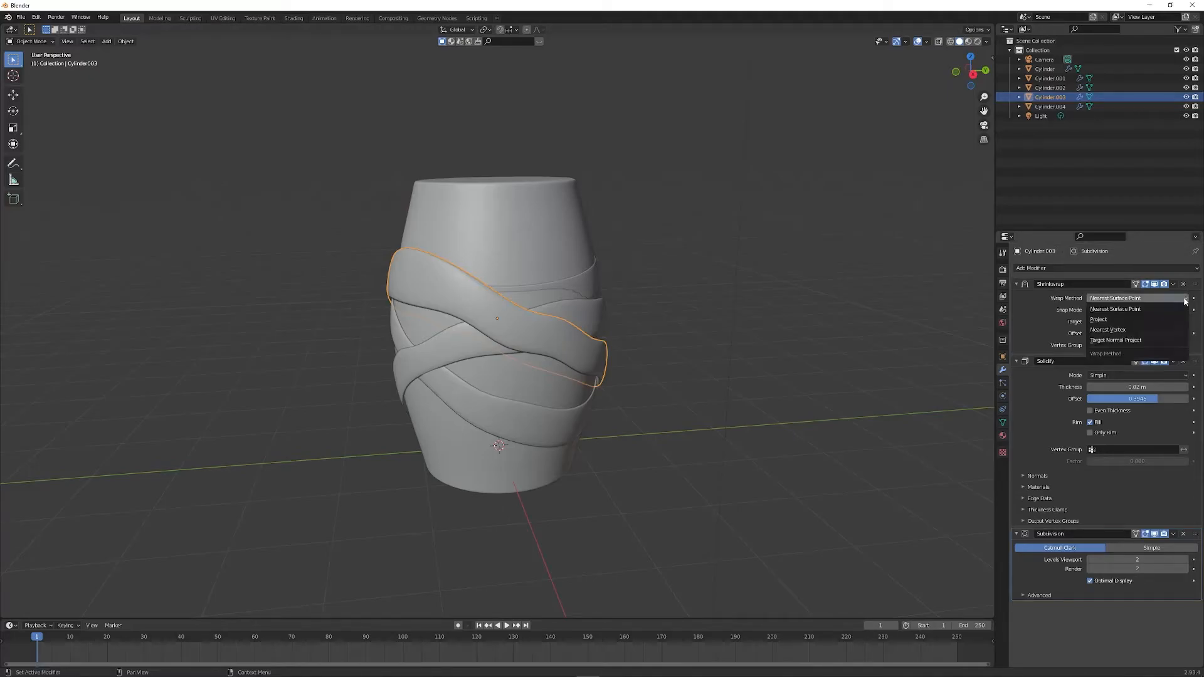
left_click(1131, 340)
left_click(675, 381)
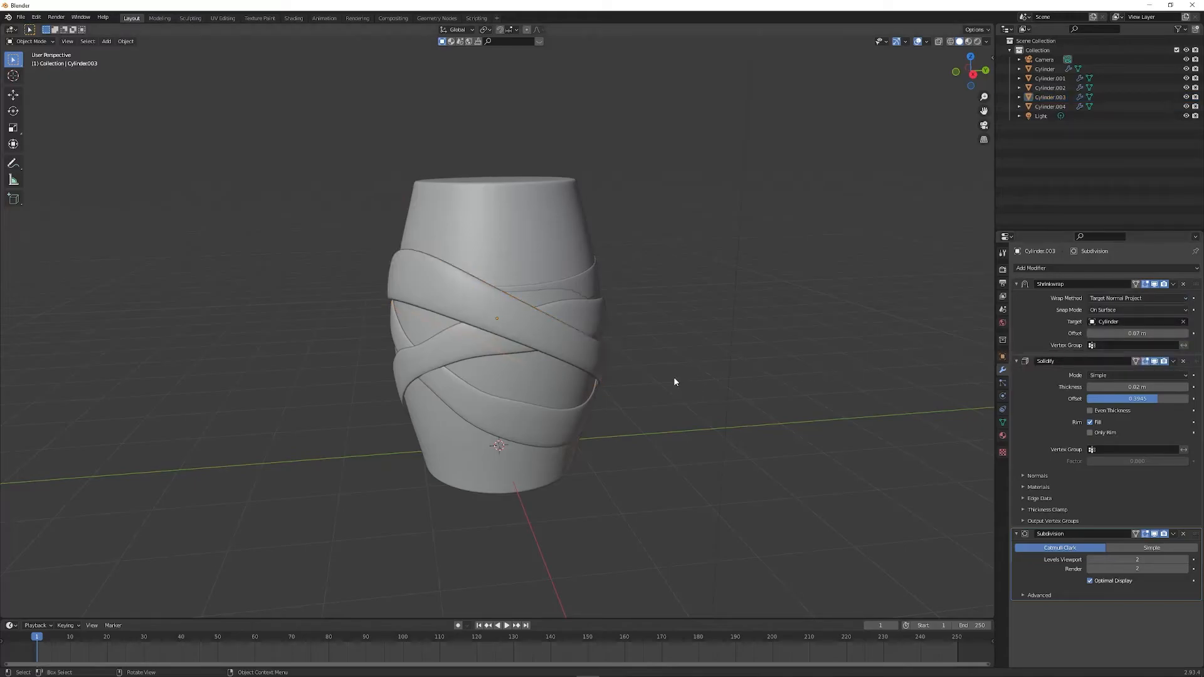
left_click(583, 321)
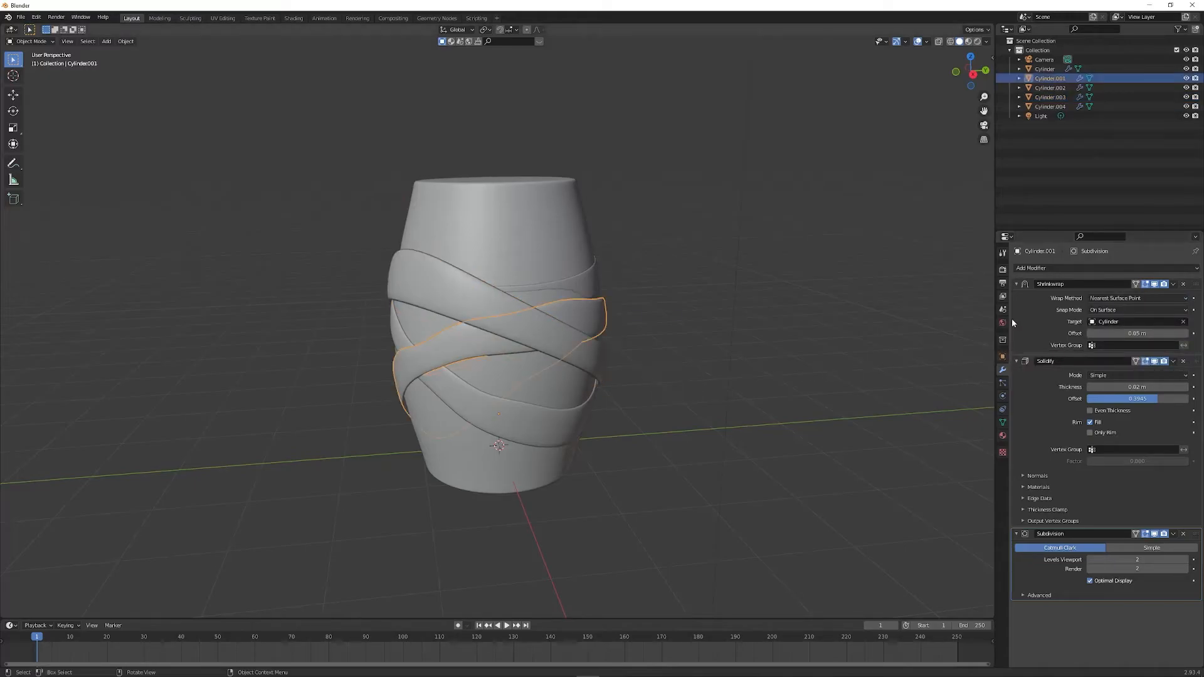
left_click(1182, 299)
left_click(1124, 341)
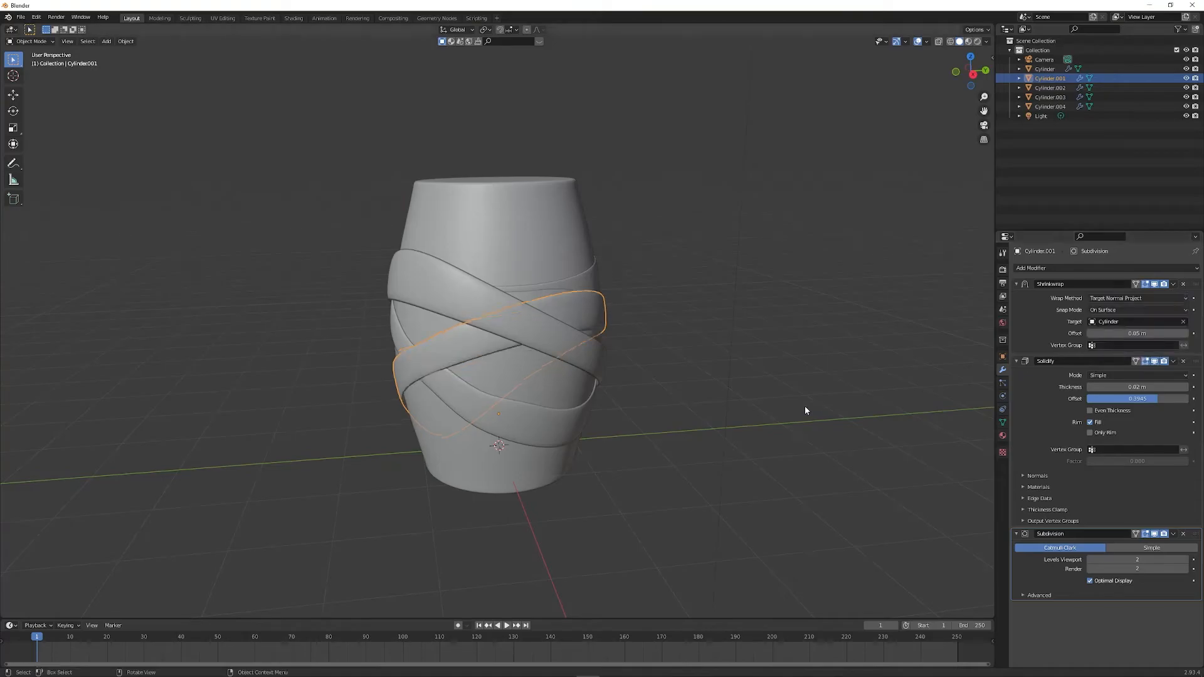
- Move one lower edge of the Cylinder.001 band's mesh in Edit Mode to make its wrap irregular
middle_click_drag(810, 405, 682, 506)
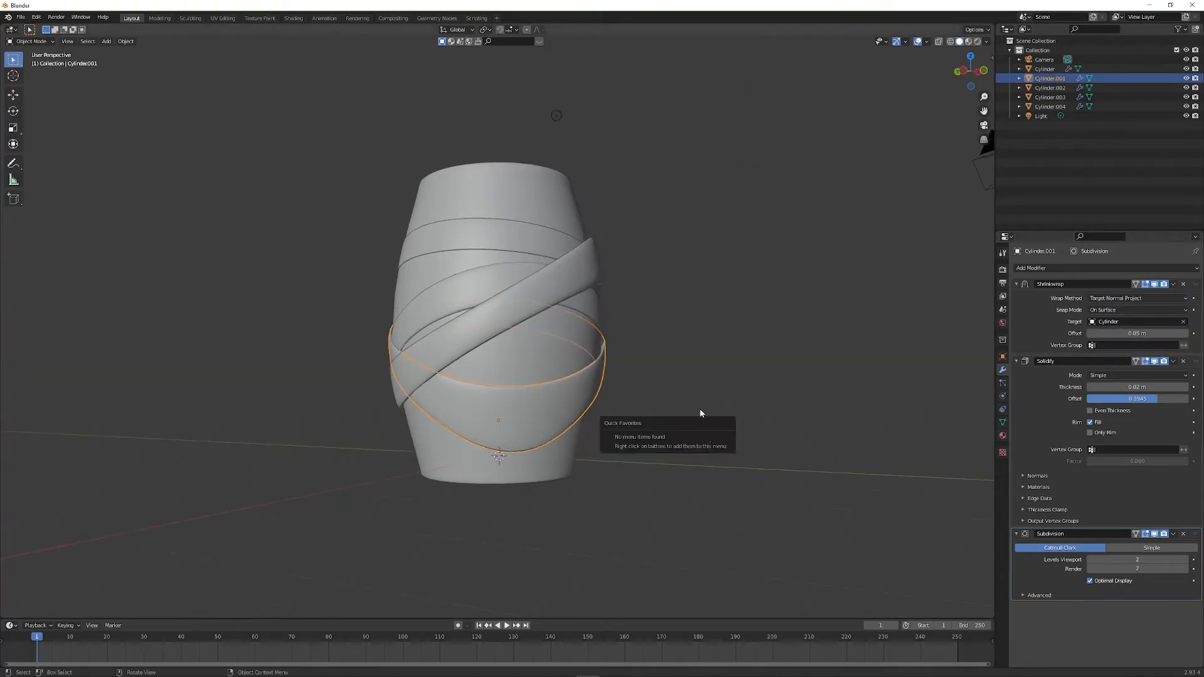
key("Tab")
scroll(635, 481, "down", 2)
middle_click_drag(636, 481, 663, 483)
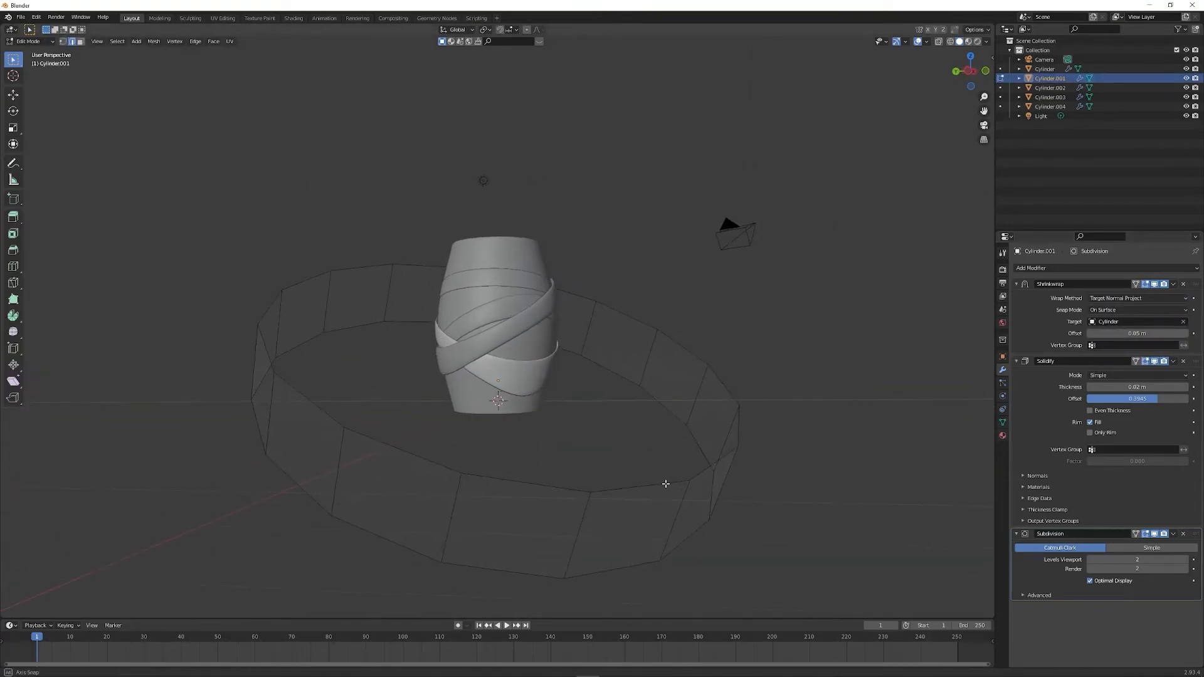
key("g")
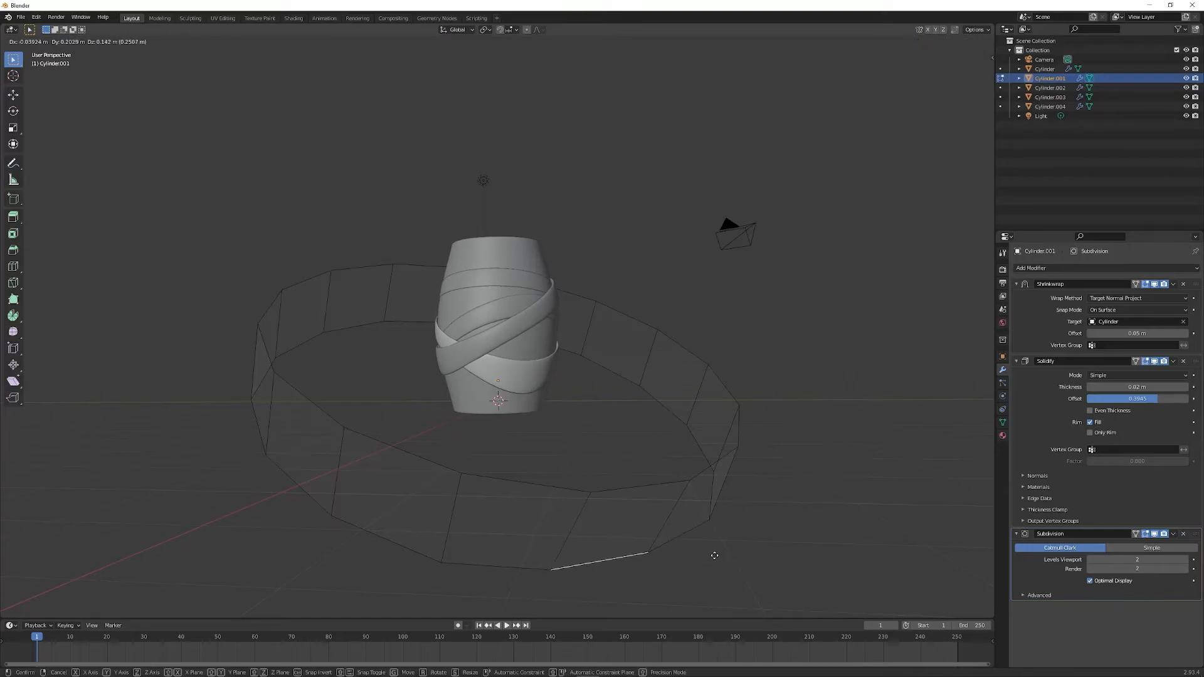
left_click(705, 539)
middle_click_drag(706, 540, 761, 567)
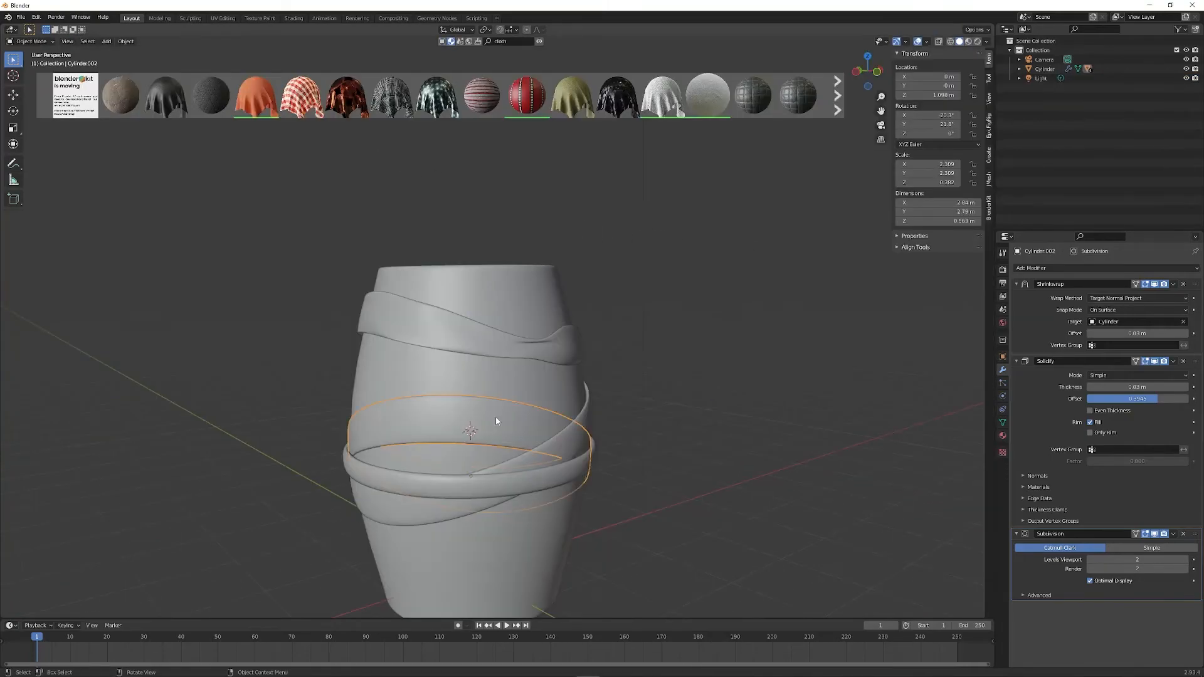
- Add horizontal loop cuts around the Cylinder.002 band in Edit Mode and deselect its mesh
key("Tab")
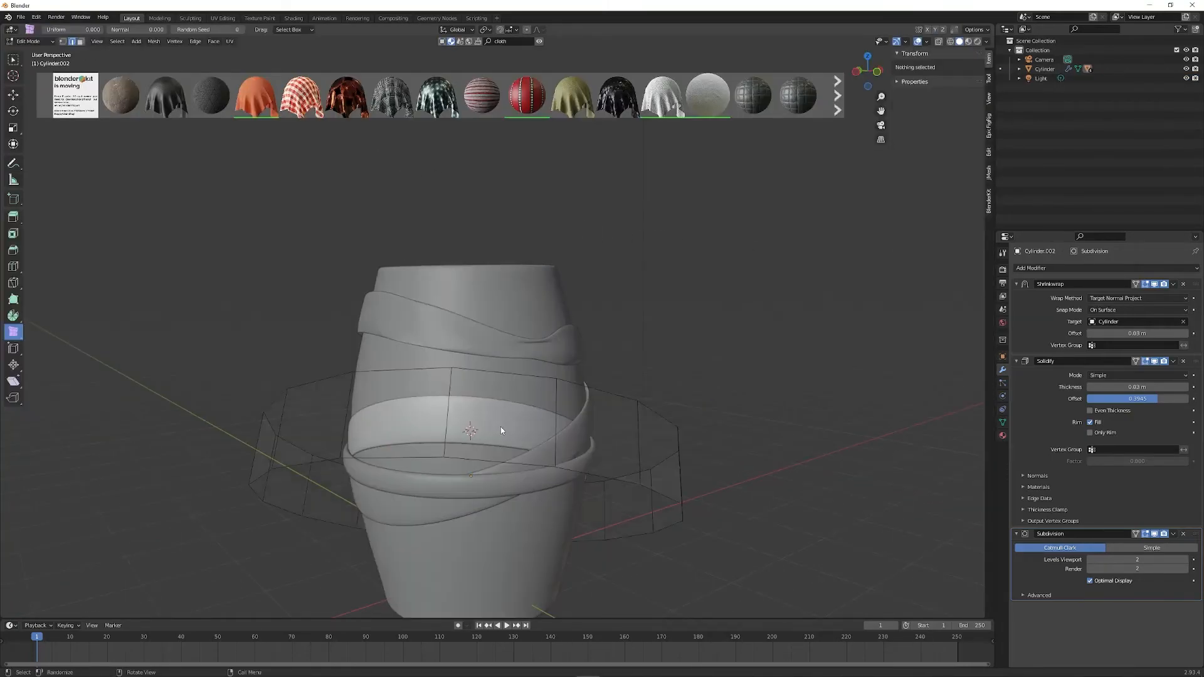
key("ctrl+r")
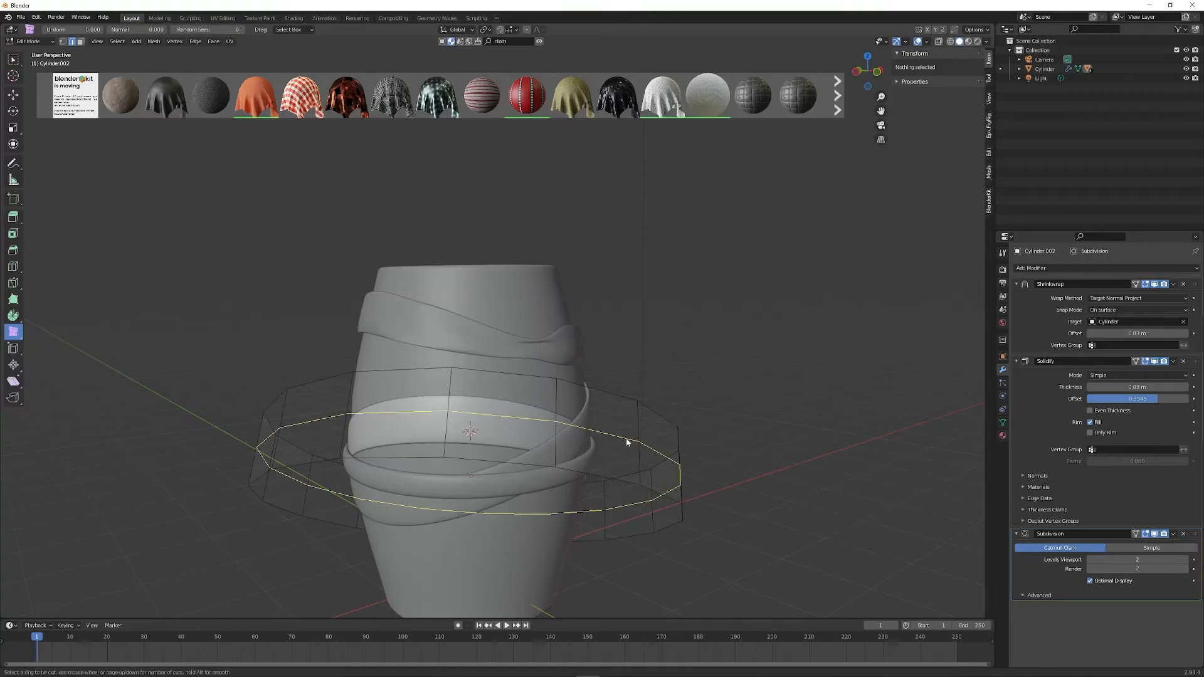
left_click(649, 451)
right_click(651, 453)
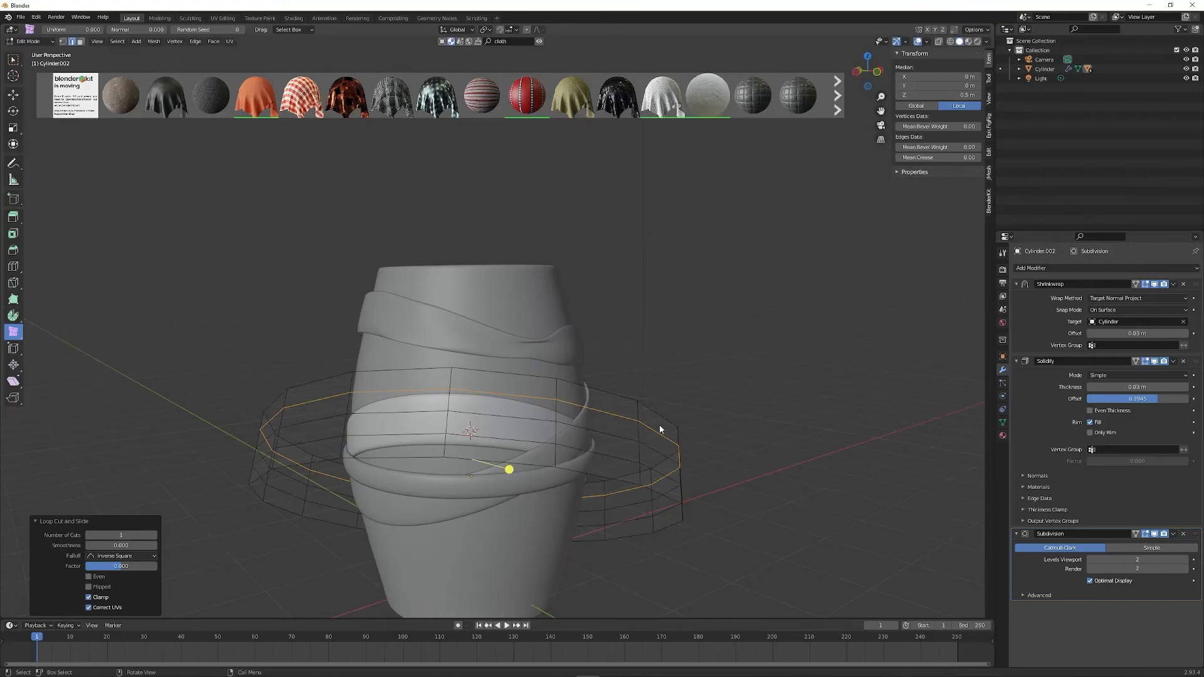
key("alt+a")
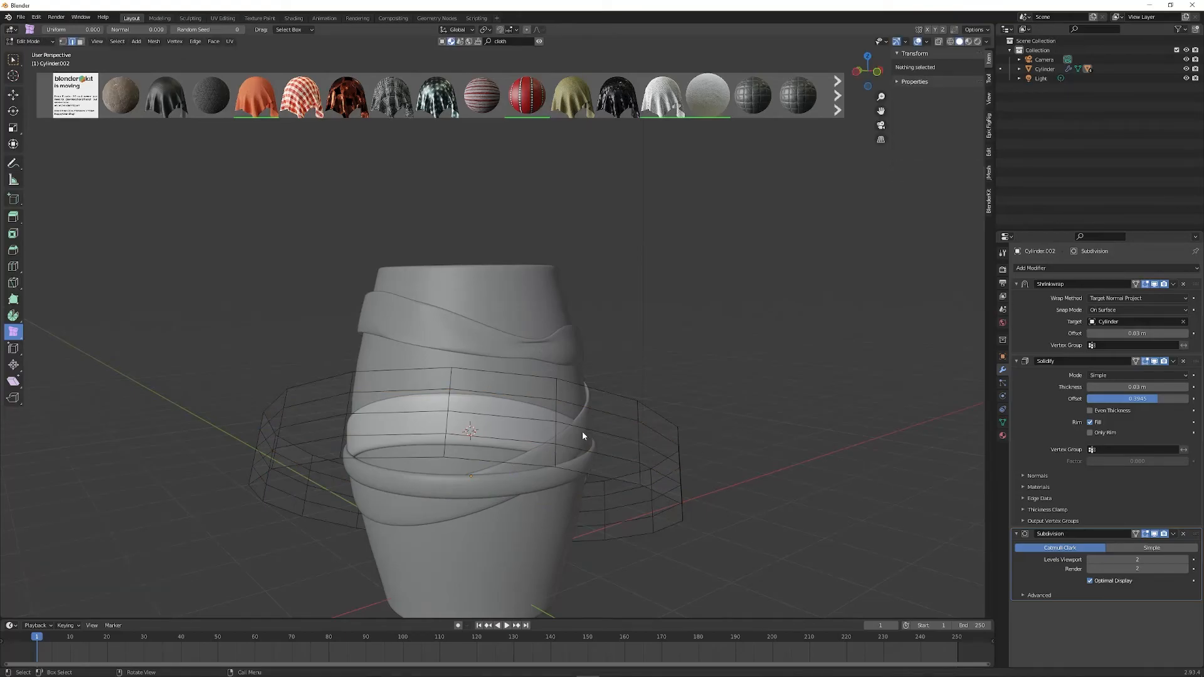
- Slightly randomize all vertices of the Cylinder.002 band with the Randomize tool and return to Object Mode
key("a")
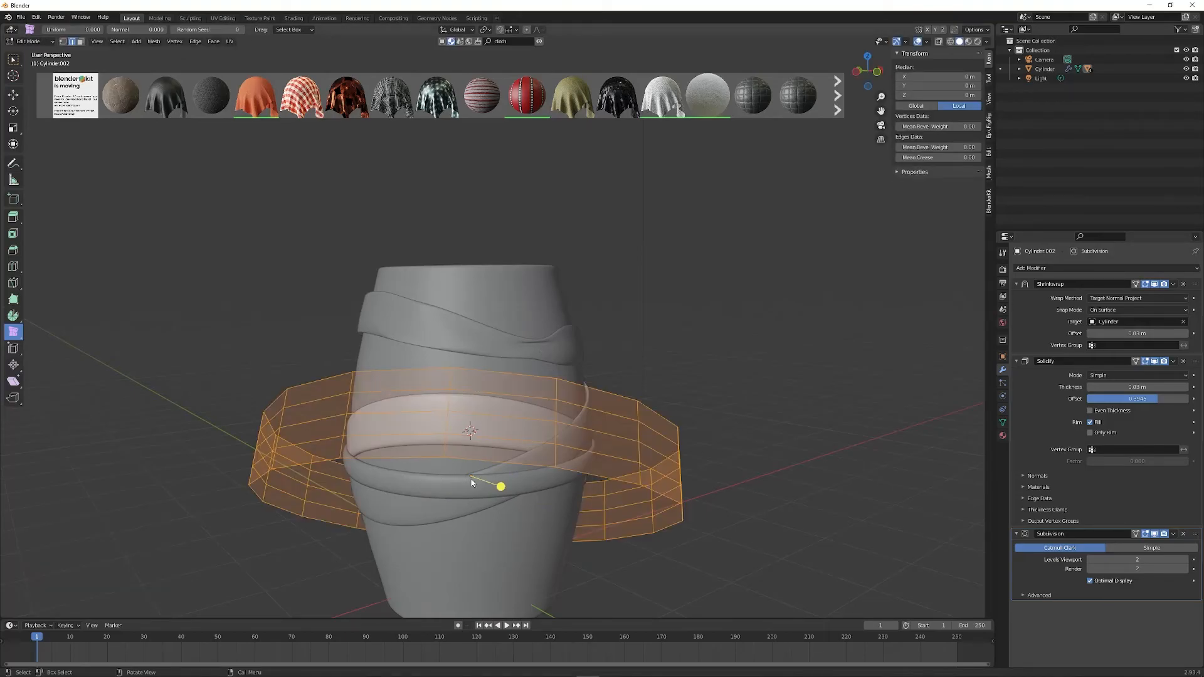
left_click_drag(501, 487, 507, 488)
mouse_move(22, 344)
left_mouse_down()
mouse_move(29, 353)
mouse_move(31, 336)
left_mouse_up()
left_click_drag(470, 530, 679, 511)
left_click(677, 498)
key("Tab")
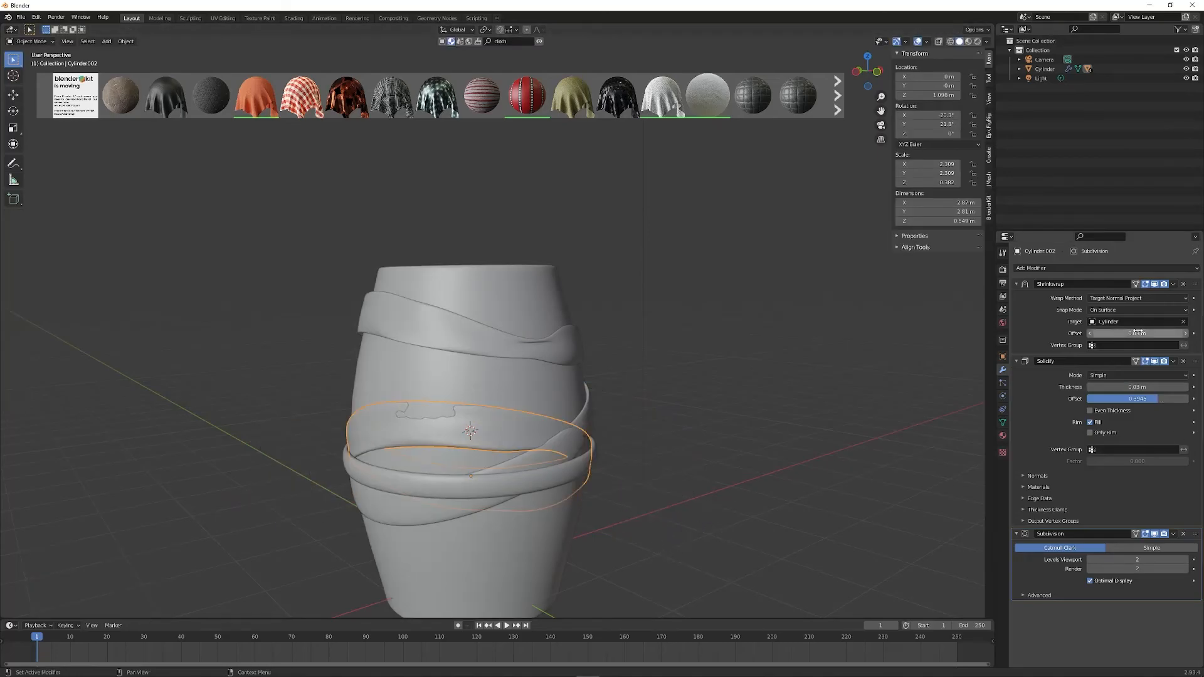
- Raise the Shrinkwrap offset of the Cylinder.002 band to 0.06 m and inspect the wrapped bands
left_click(1185, 333)
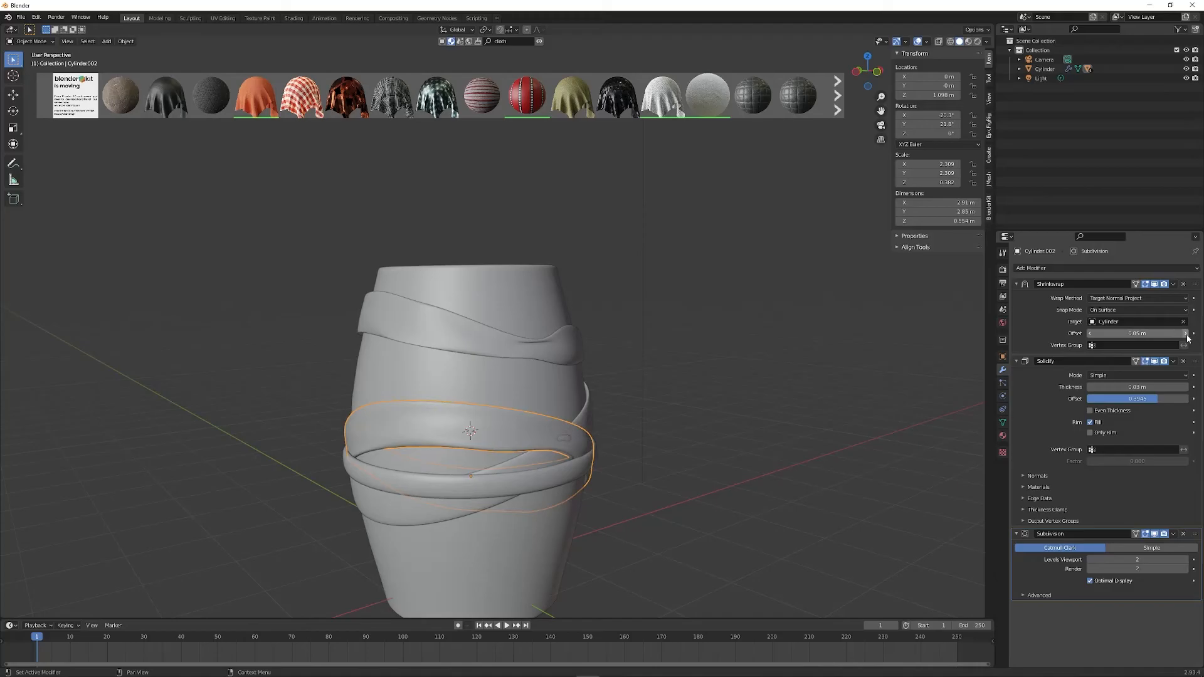
left_click(729, 520)
middle_click_drag(729, 533, 698, 527)
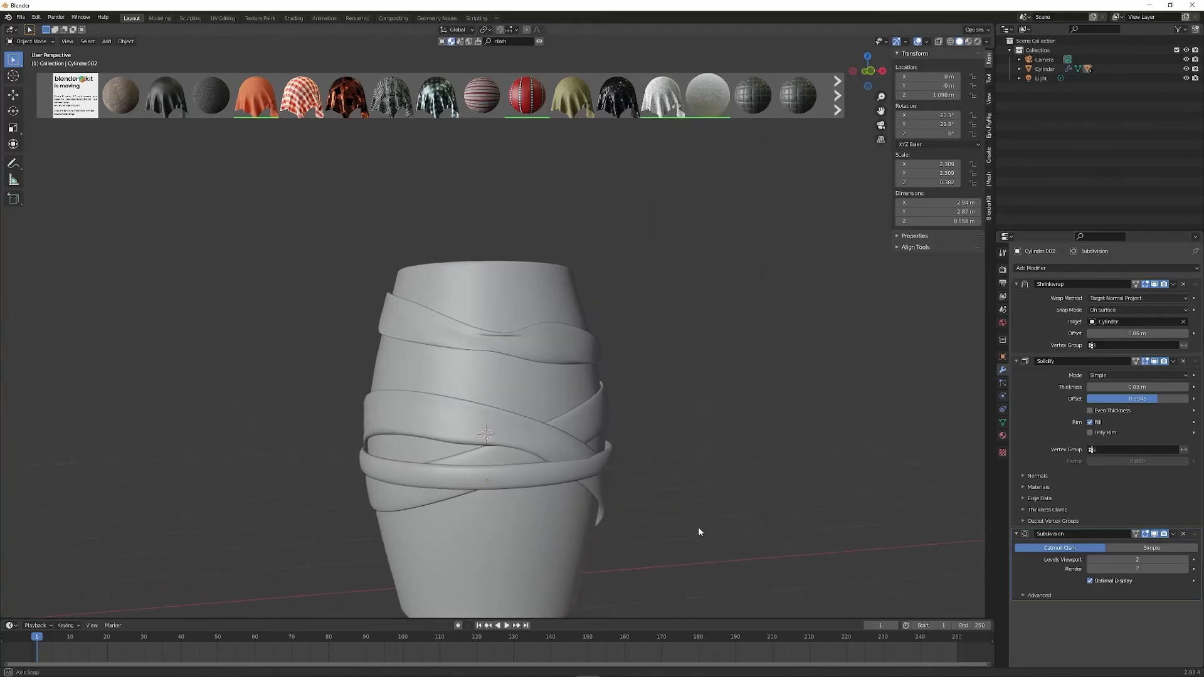
scroll(537, 457, "up", 2)
scroll(490, 466, "down", 1)
middle_click_drag(490, 465, 540, 481)
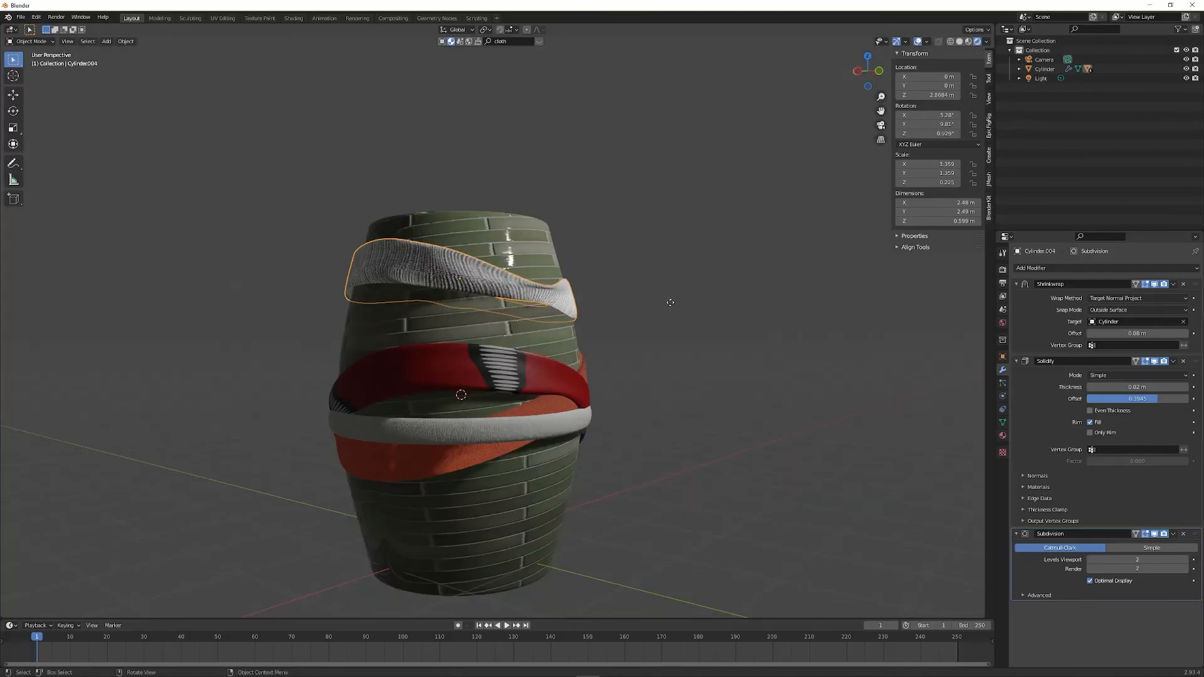
- Move the topmost grey fabric band down the barrel along the Z axis
key("g")
key("z")
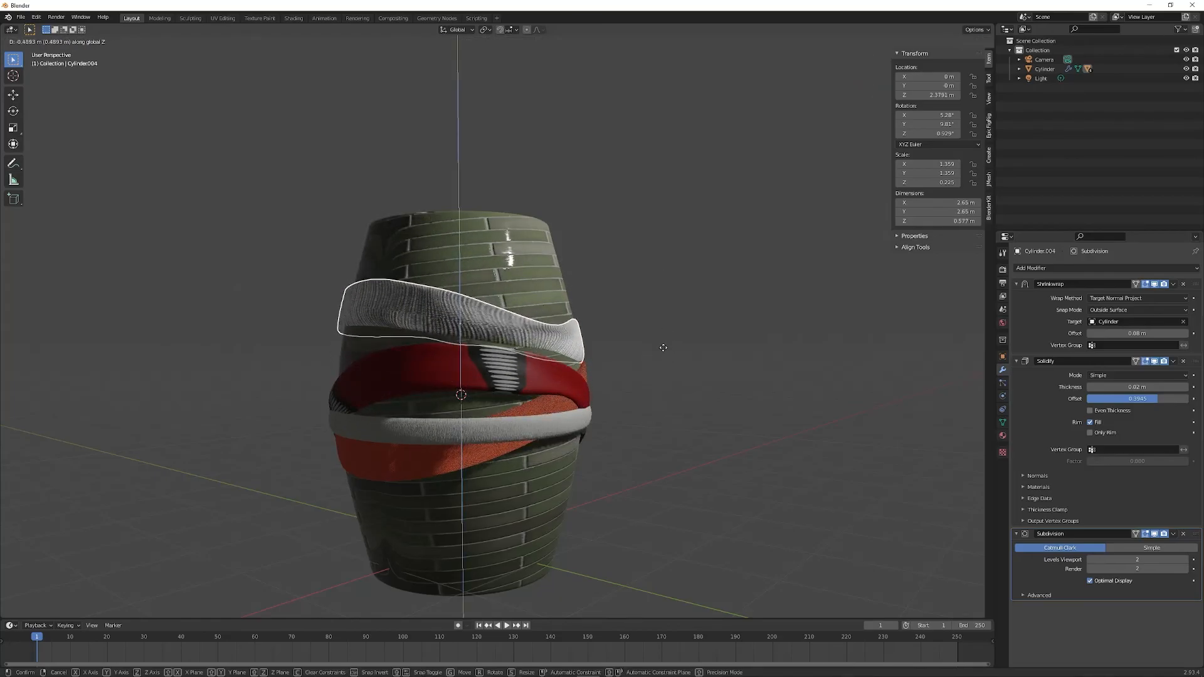
left_click(652, 534)
middle_click_drag(653, 535, 629, 507)
left_click(543, 509)
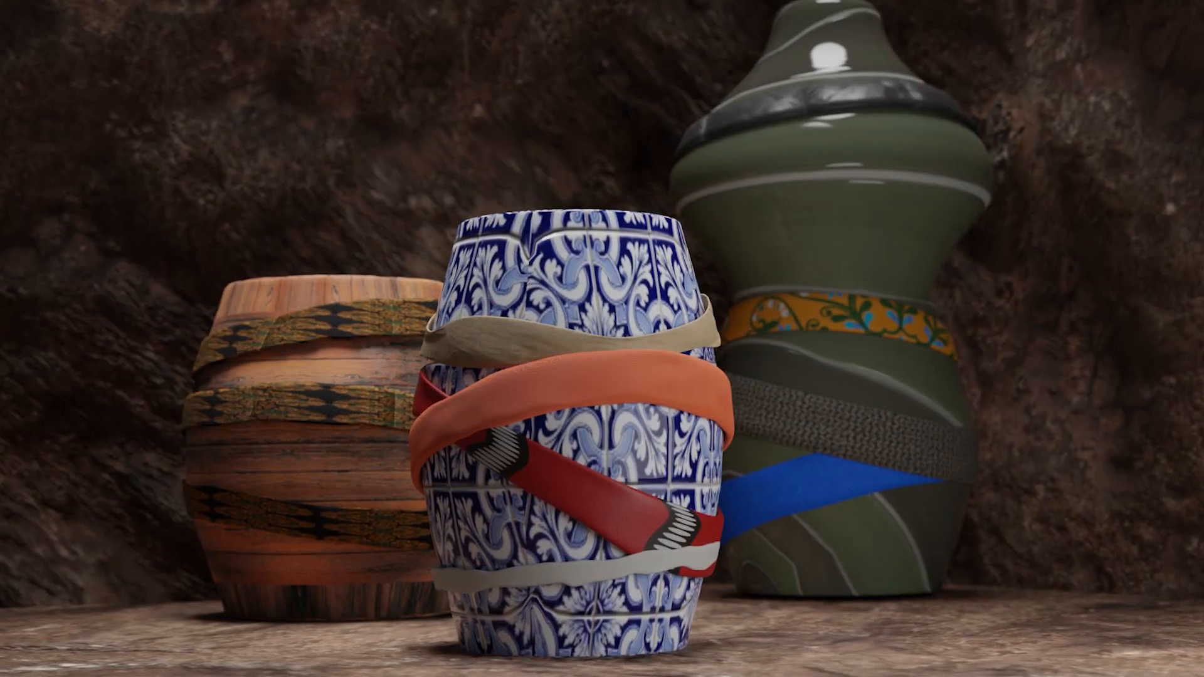